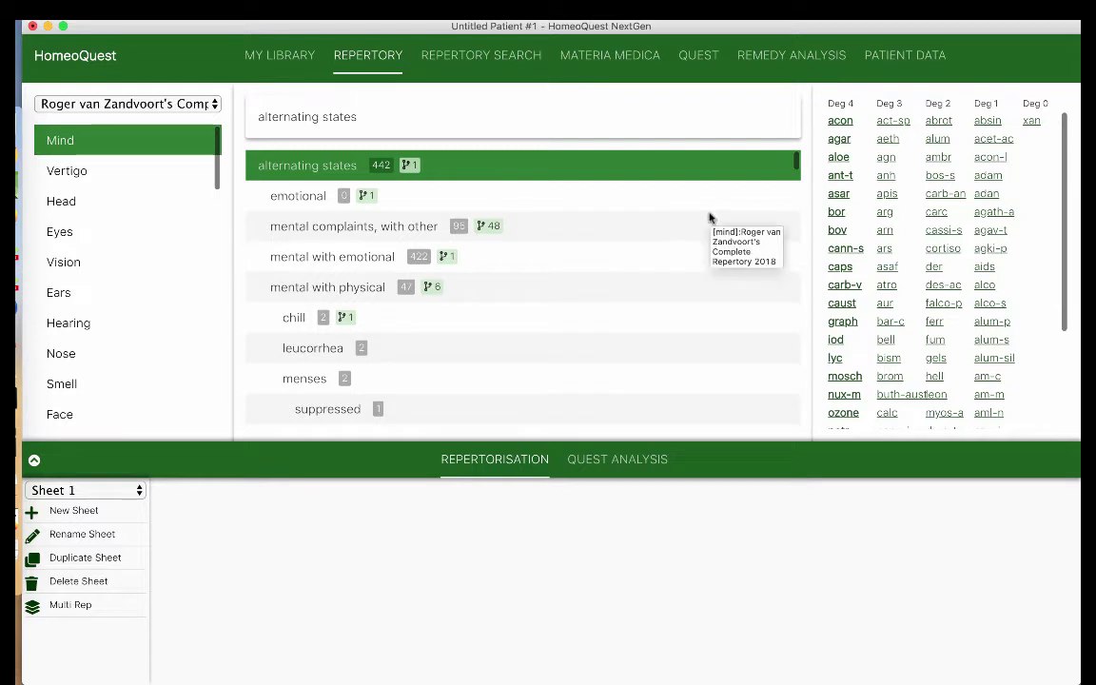
Review the list of repertories available in the library
left_click(488, 57)
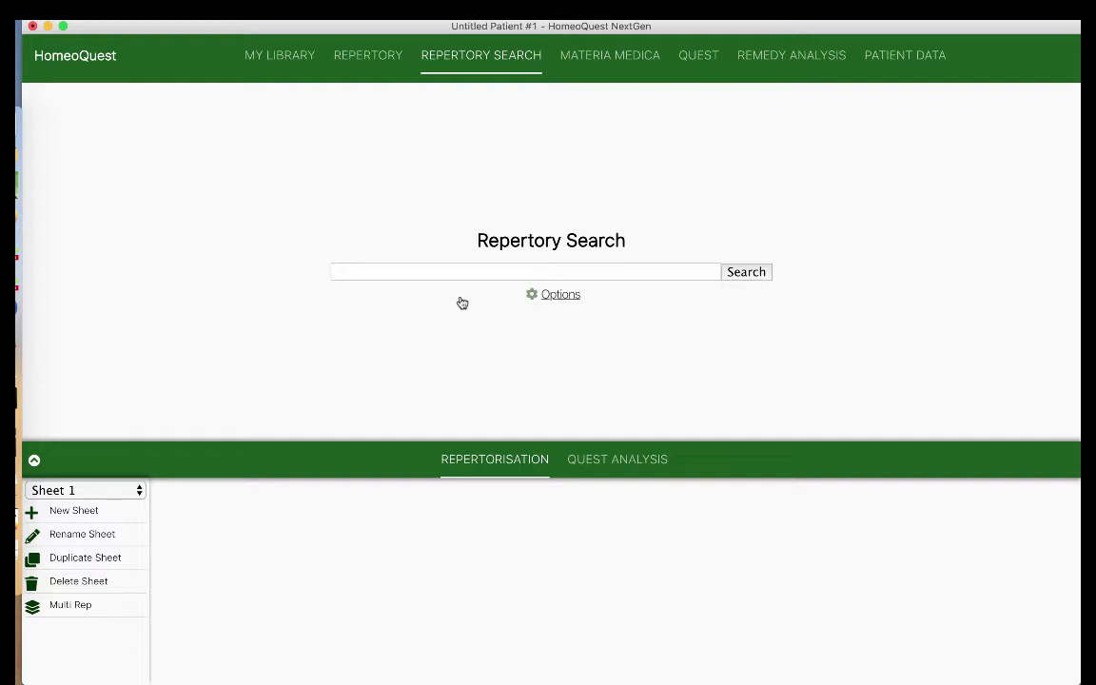
left_click(276, 60)
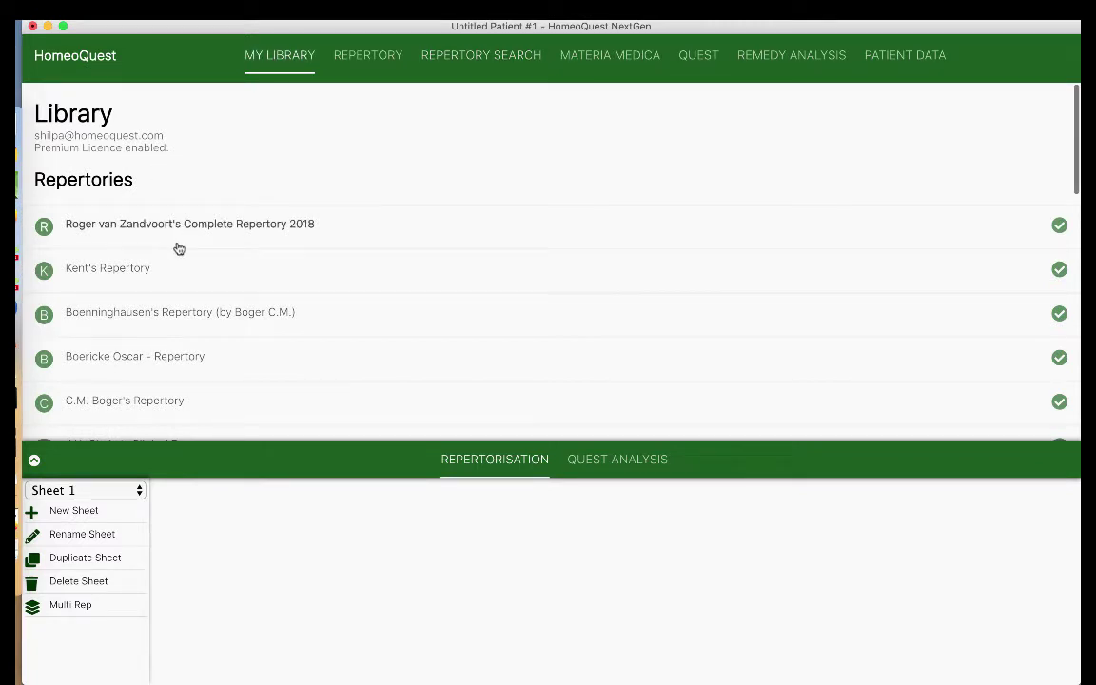
scroll(177, 249, "down", 1)
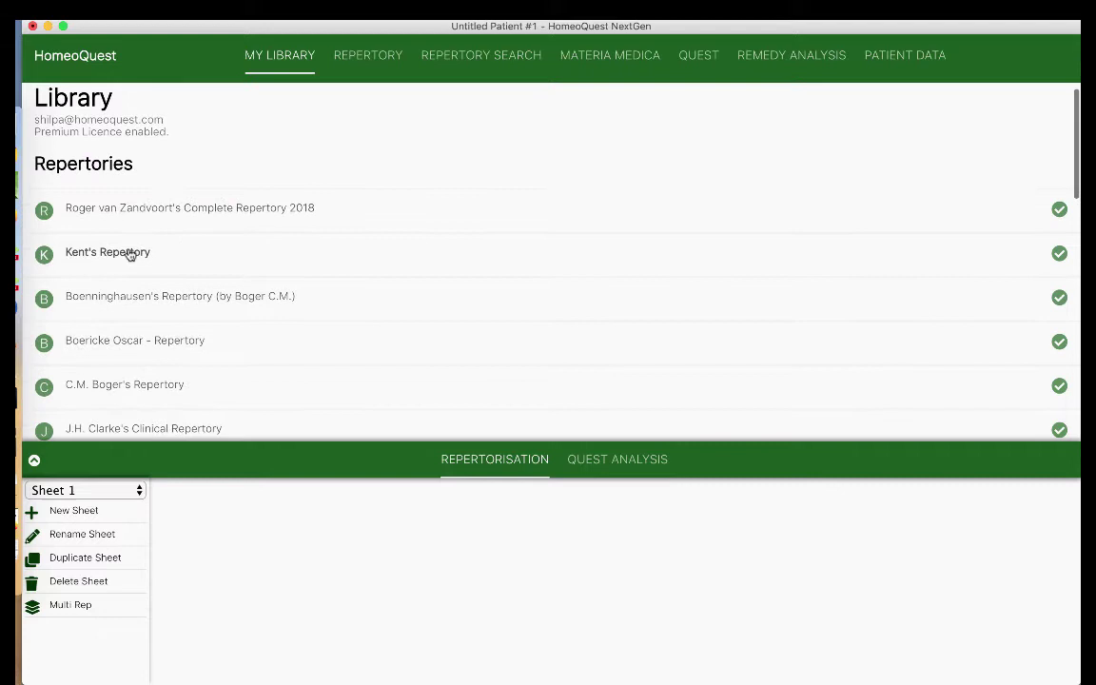
scroll(120, 271, "down", 2)
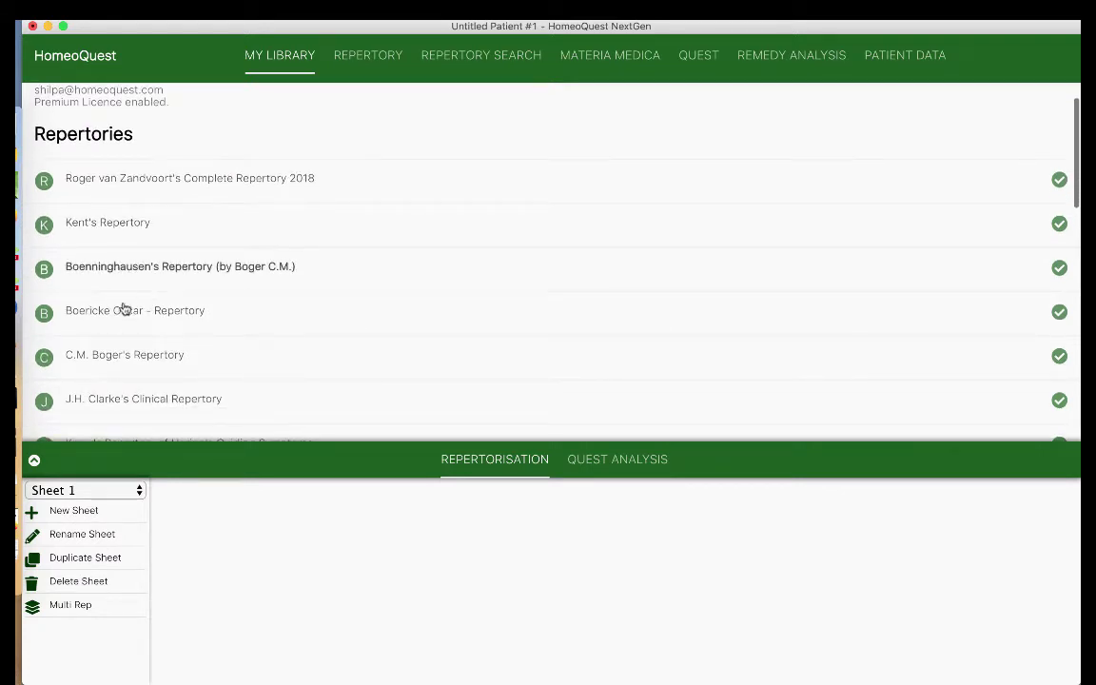
scroll(105, 337, "down", 4)
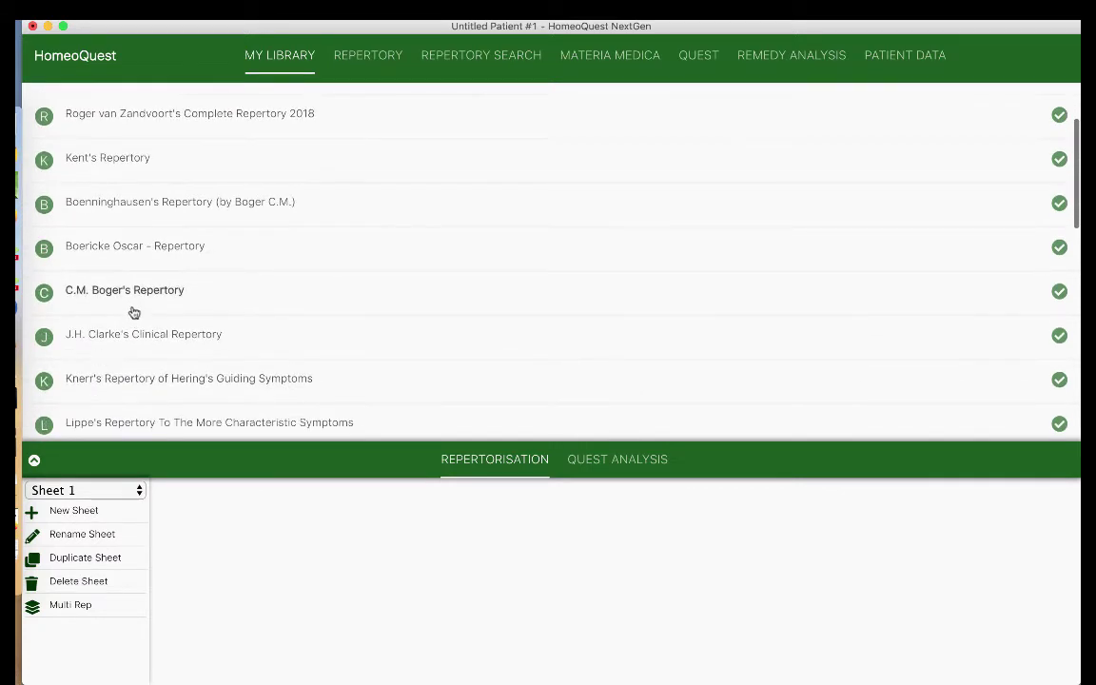
scroll(124, 355, "down", 2)
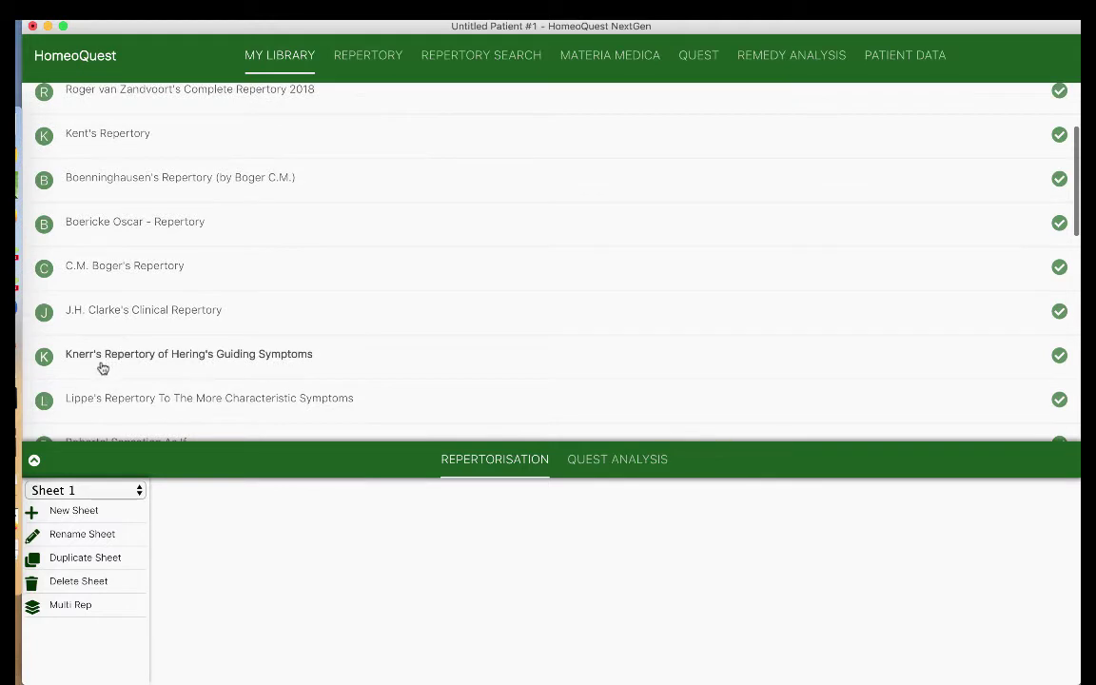
scroll(103, 367, "down", 2)
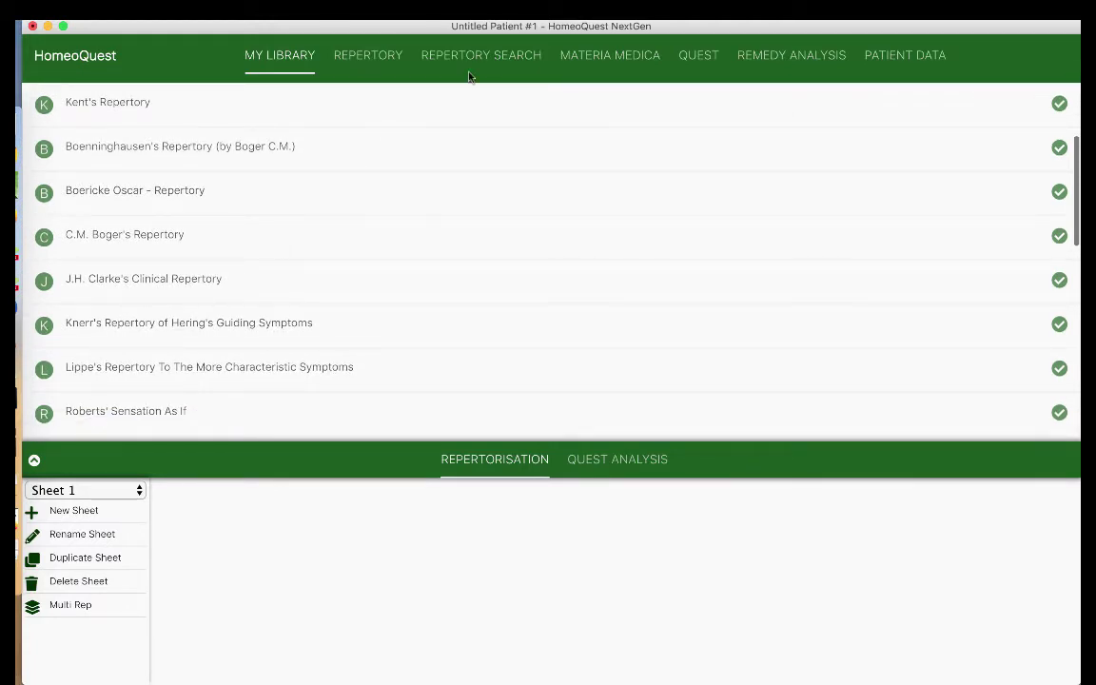
Consult the case notes in the patient data and search the repertories for "nausea vertigo"
left_click(497, 59)
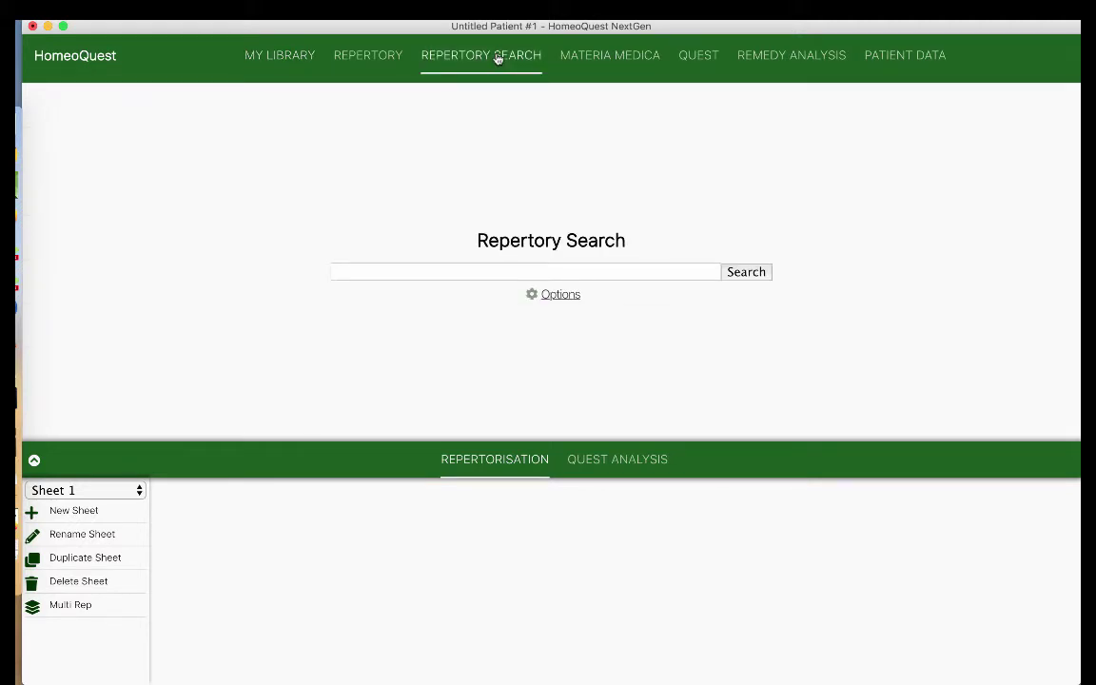
left_click(877, 58)
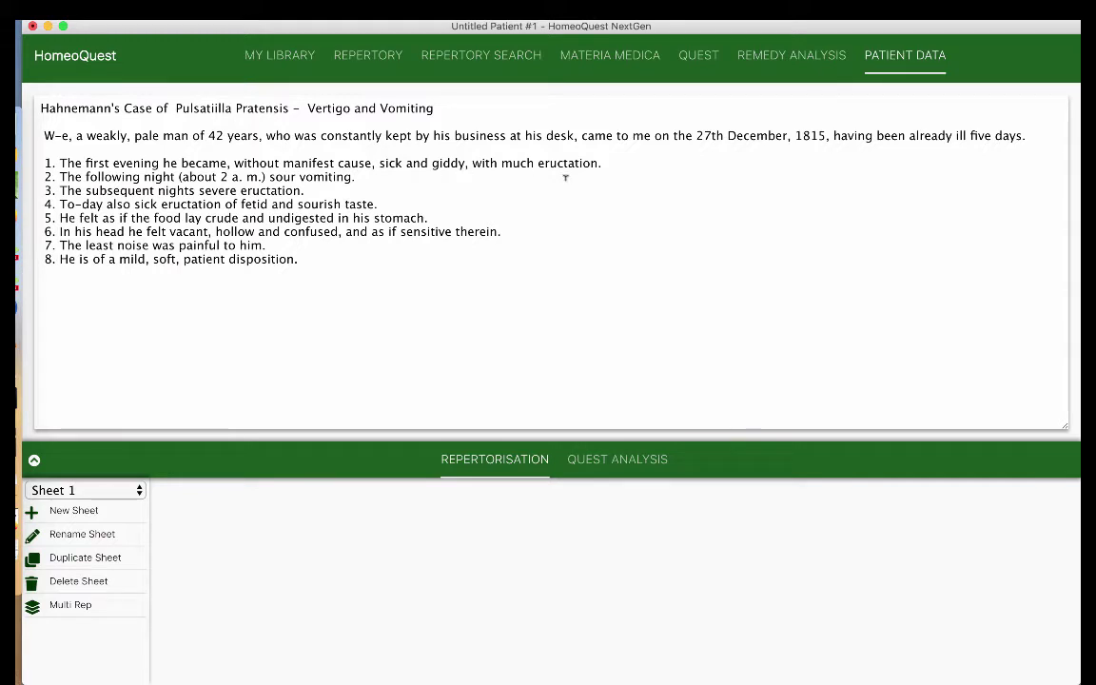
left_click(515, 59)
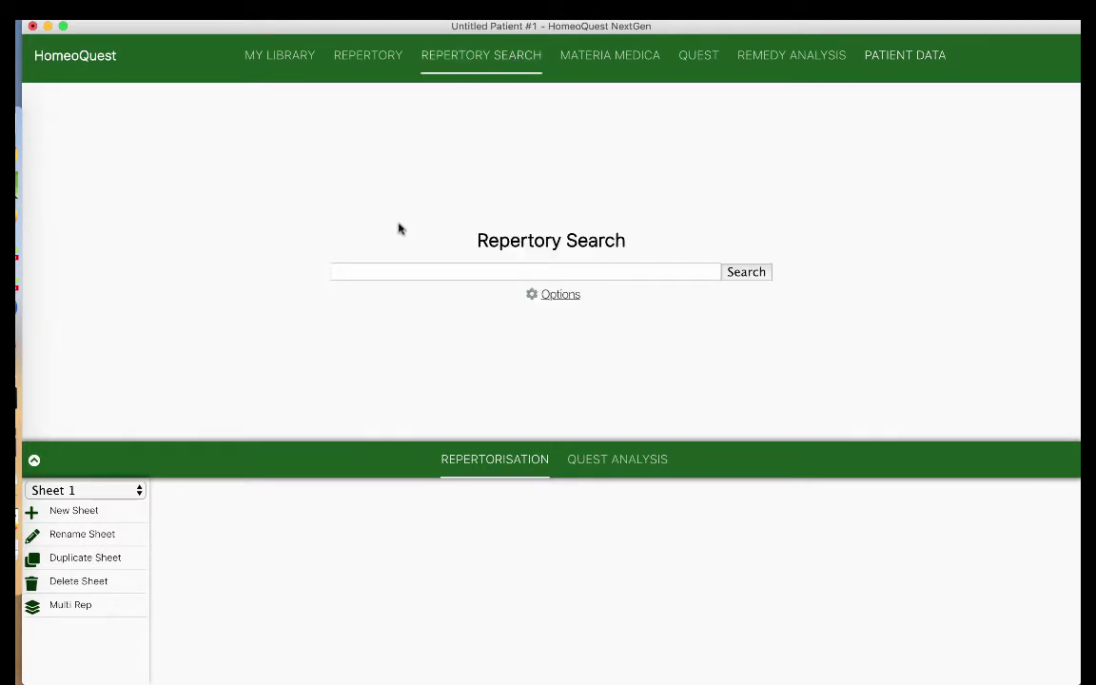
left_click(390, 270)
type("nausea")
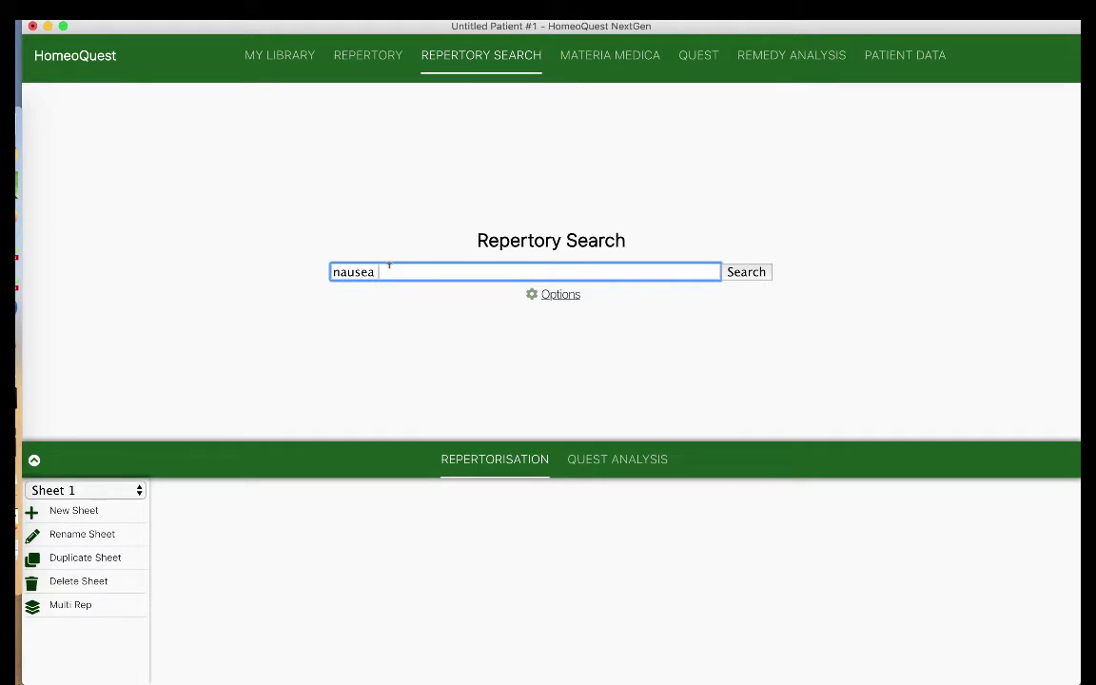
type("vertigo")
left_click(747, 273)
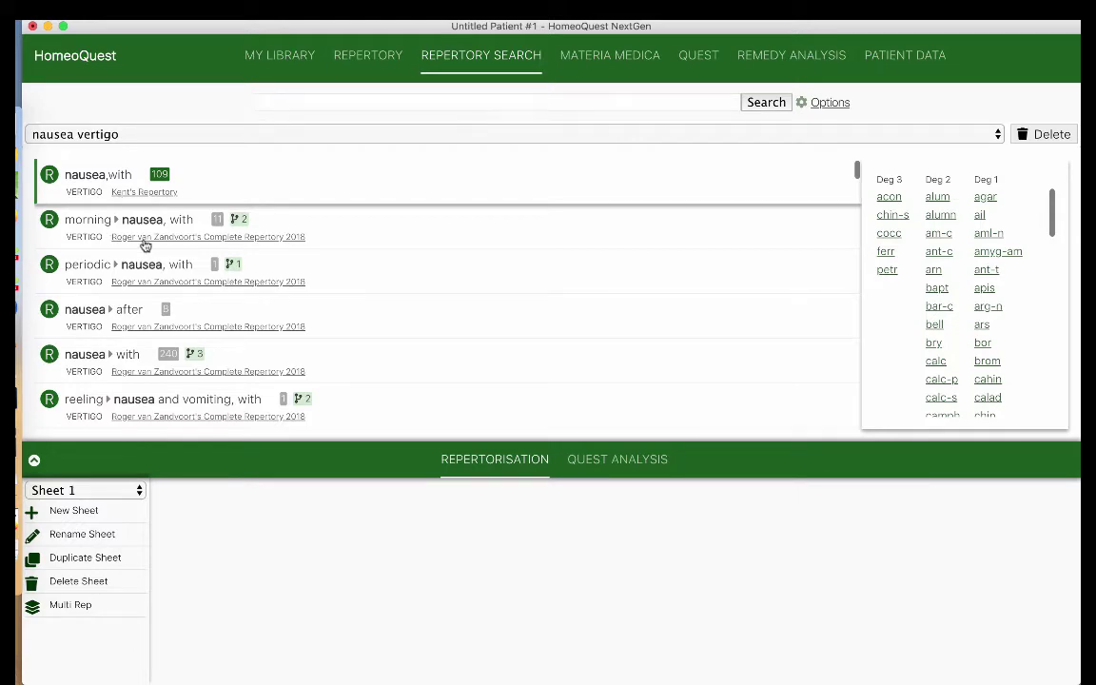
Look through the "nausea vertigo" rubrics, checking the chapter and source repertory of each match
scroll(145, 246, "down", 4)
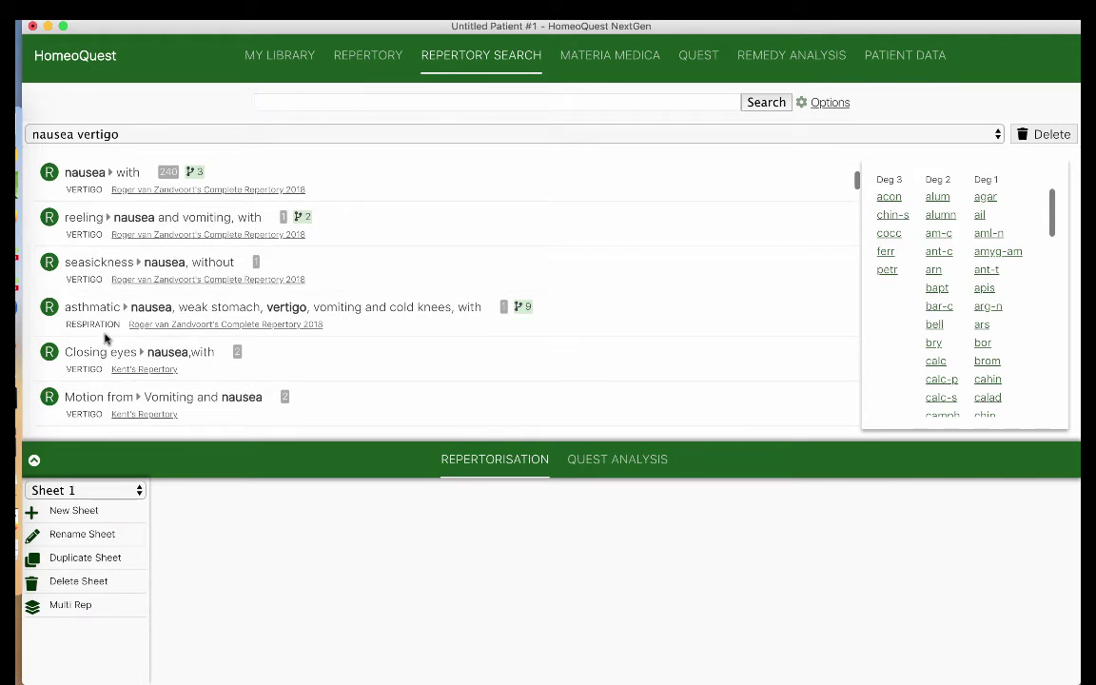
scroll(104, 338, "down", 4)
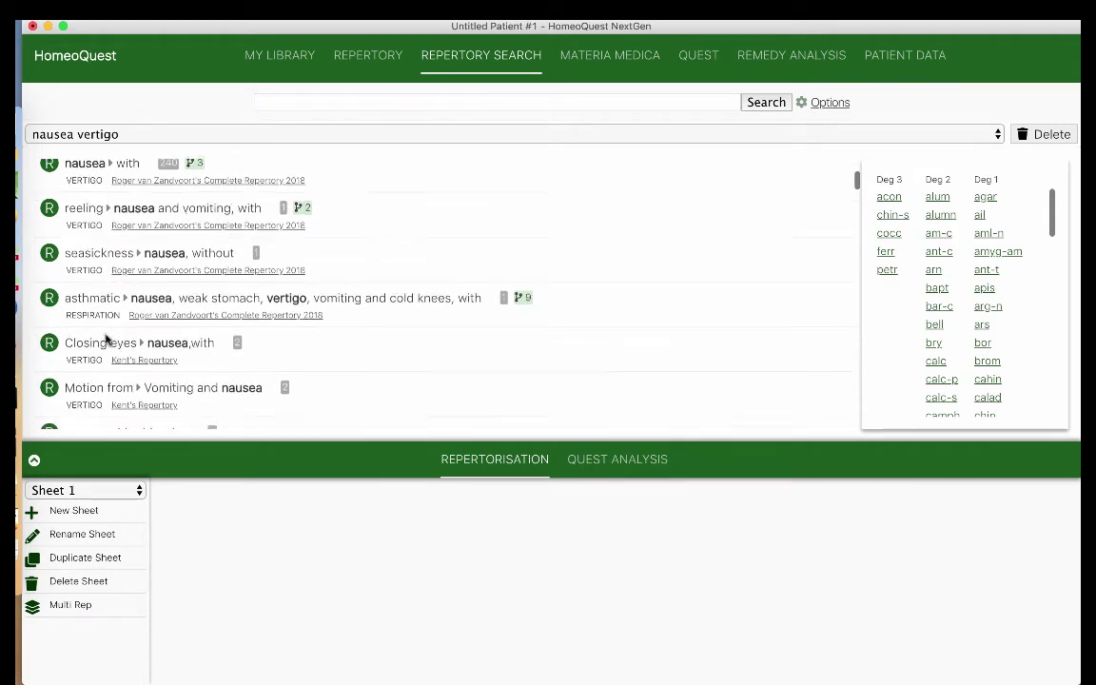
scroll(106, 340, "down", 5)
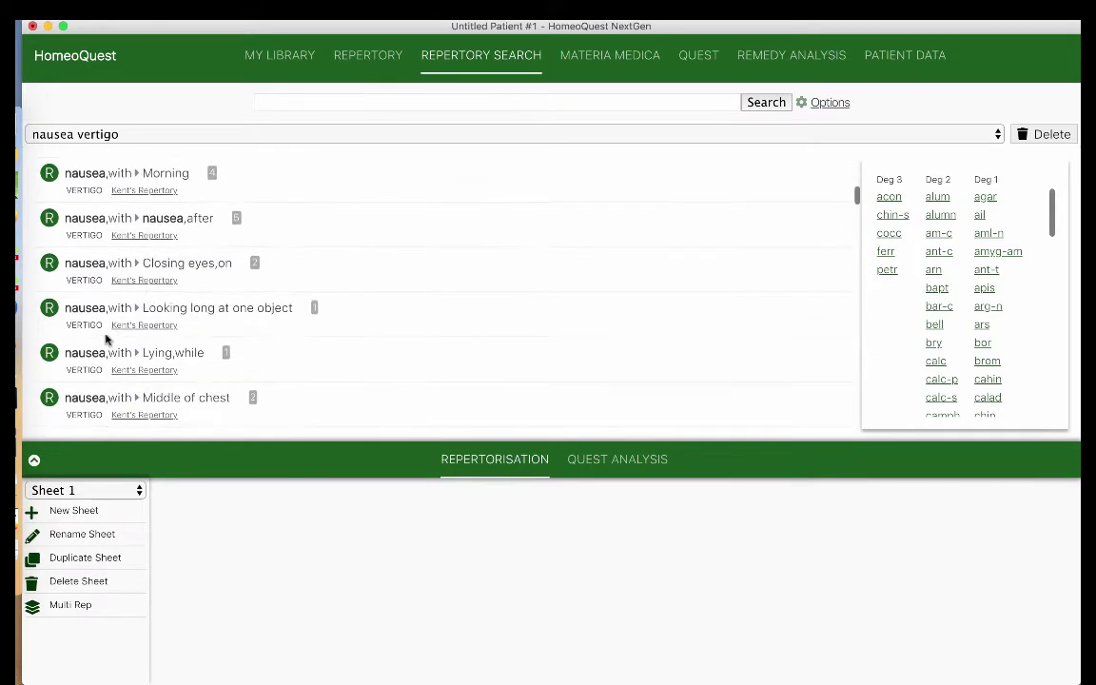
scroll(106, 340, "down", 4)
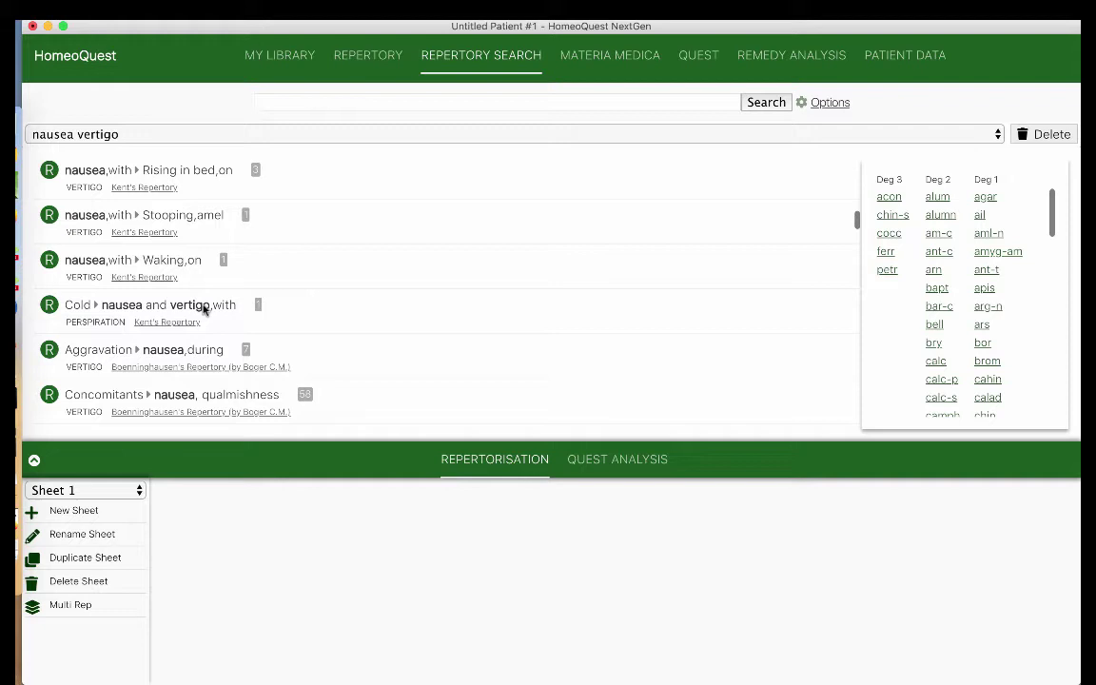
scroll(282, 389, "down", 3)
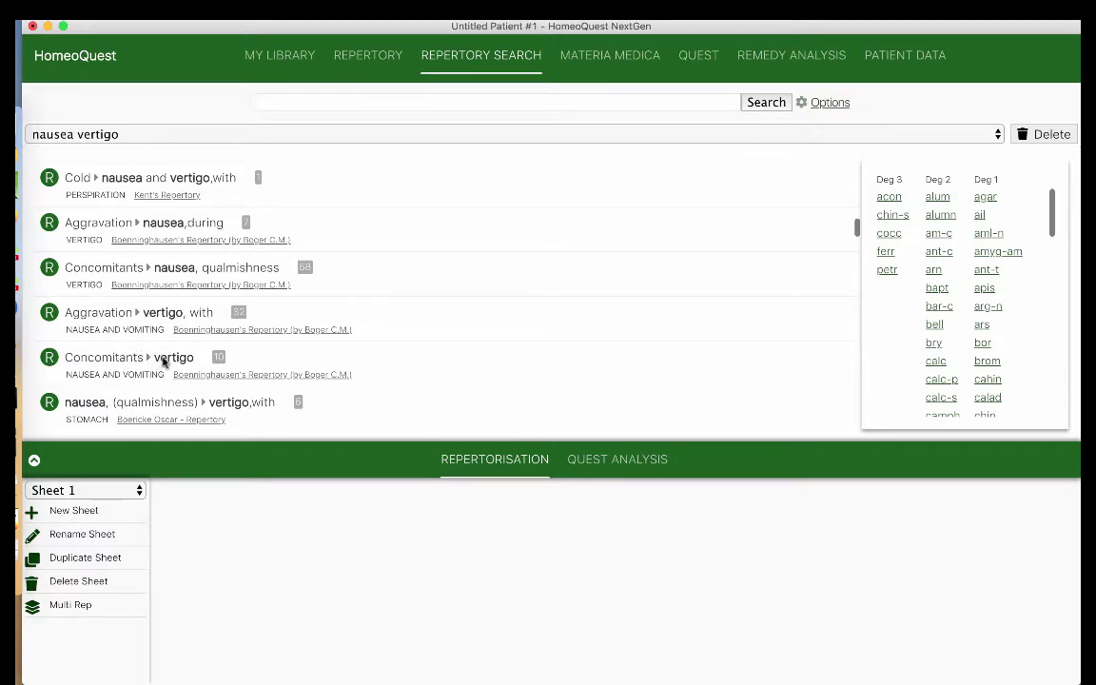
scroll(163, 360, "down", 2)
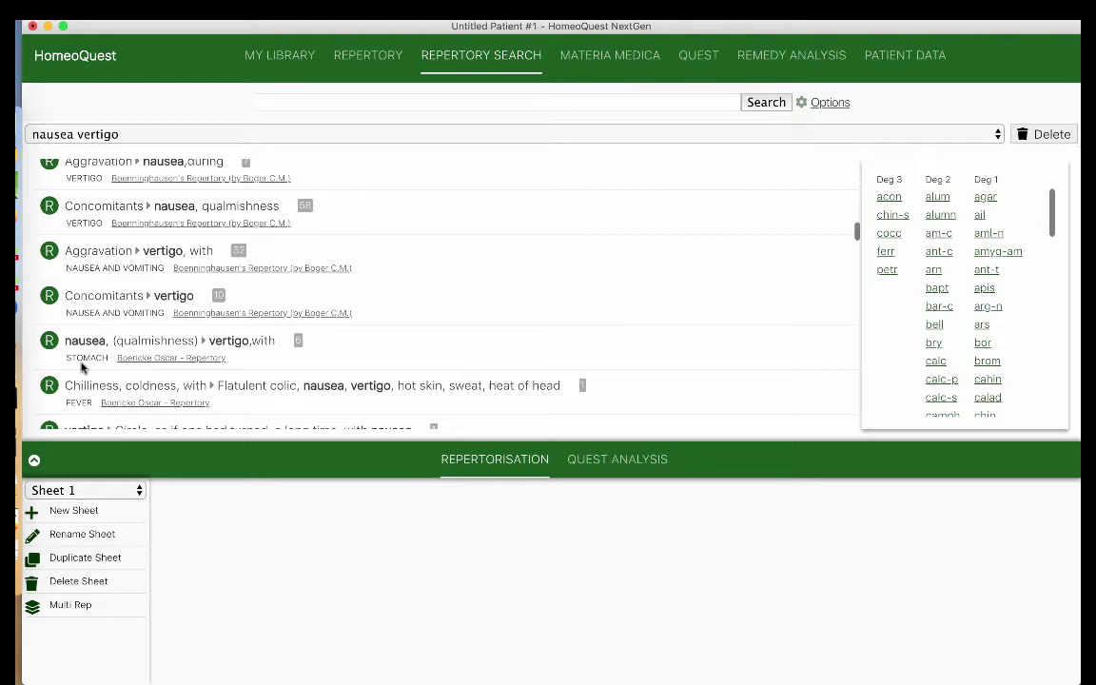
scroll(394, 301, "up", 10)
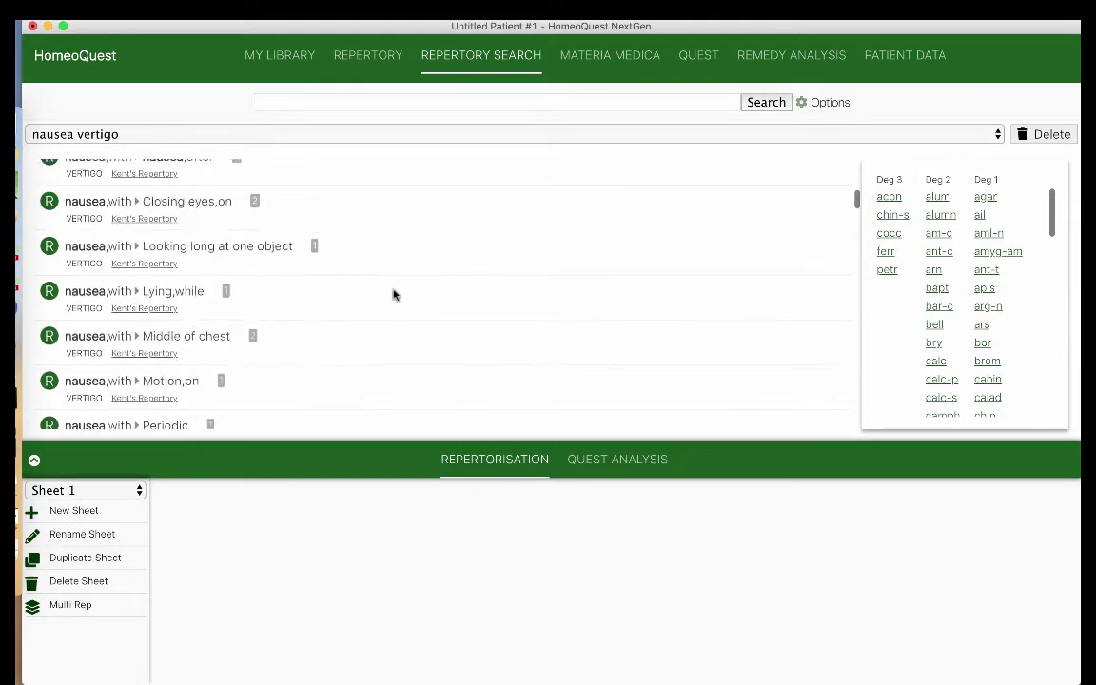
scroll(394, 295, "up", 5)
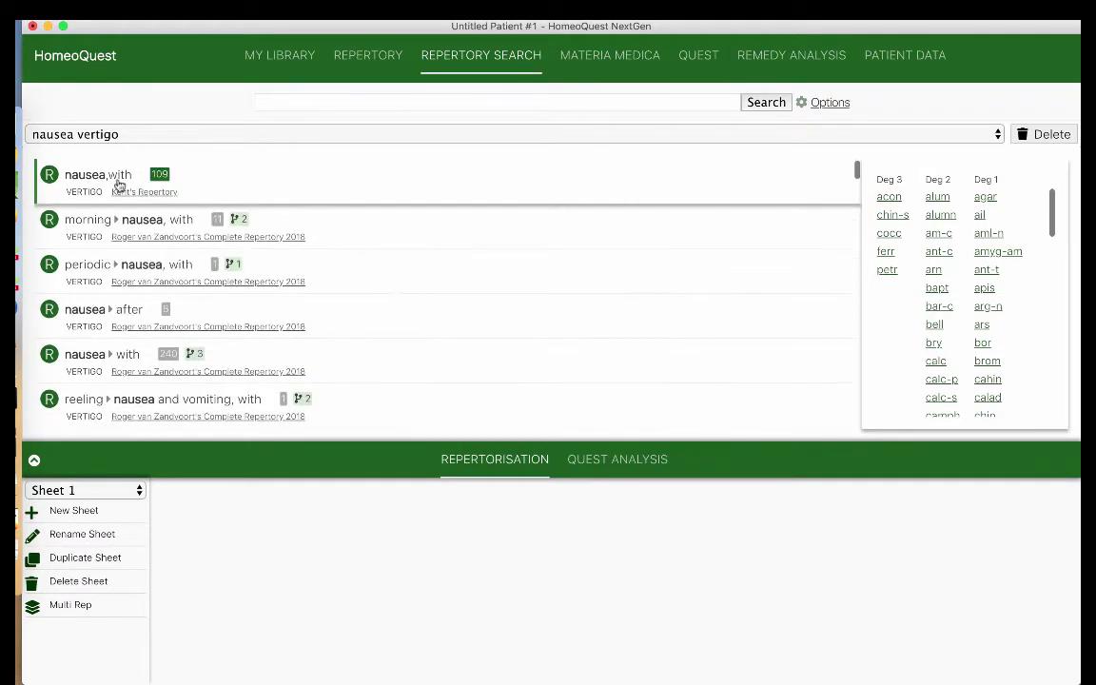
View the remedies for "morning > nausea, with" and "nausea > after", and inspect the "nausea,with" rubric within Kent's Repertory
left_click(111, 227)
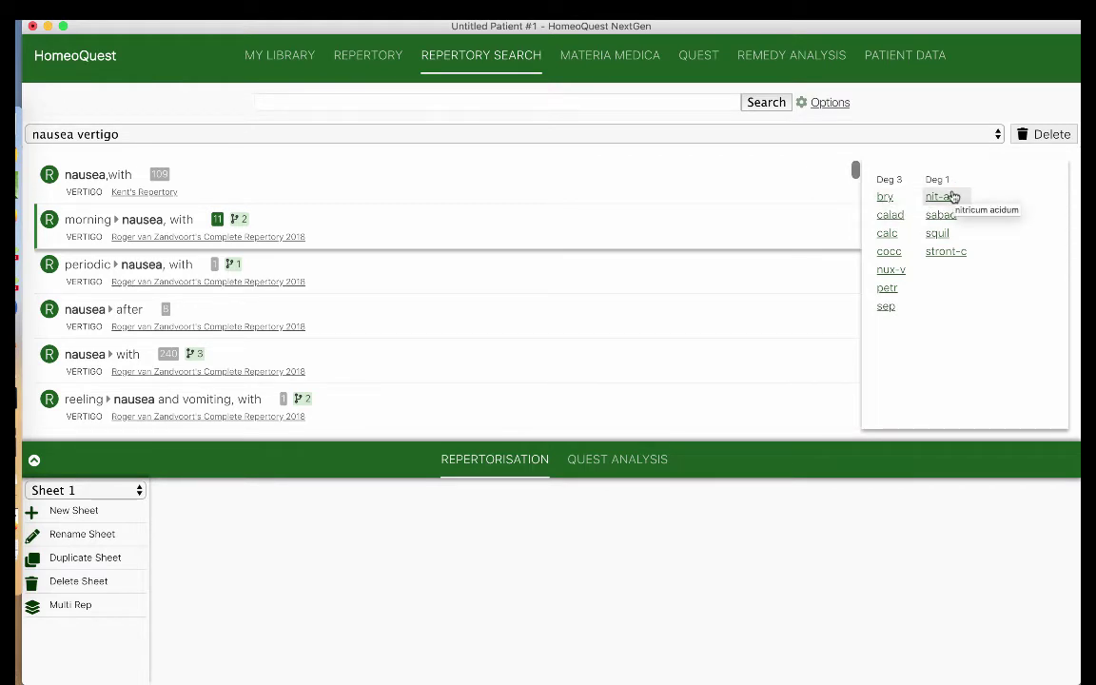
left_click(250, 309)
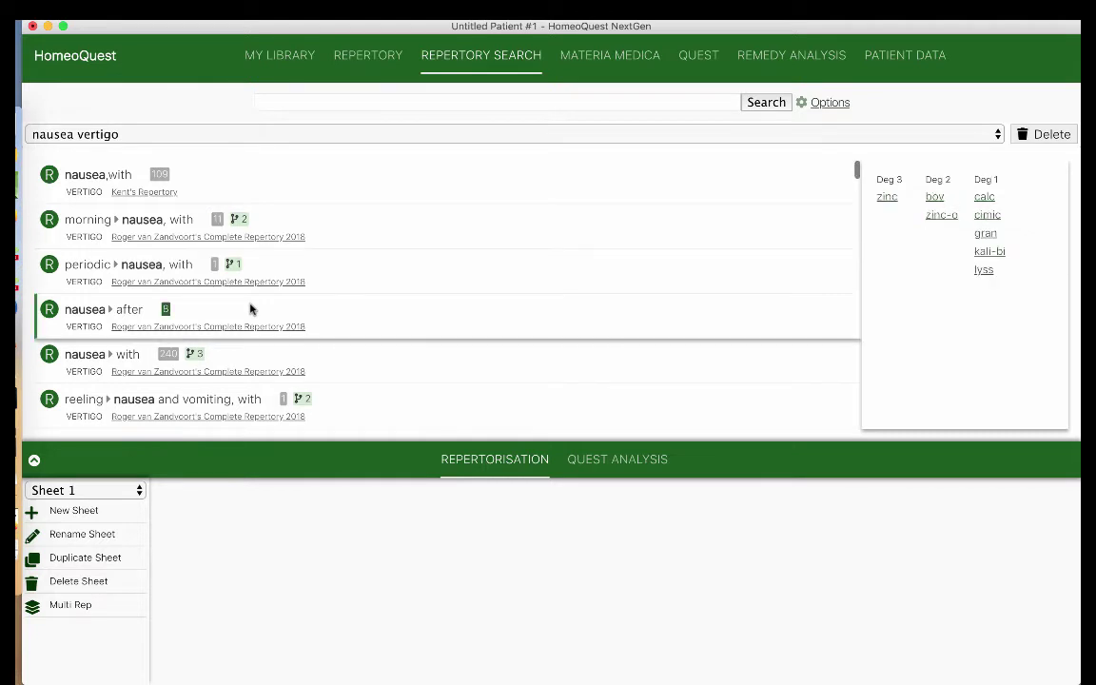
left_click(166, 194)
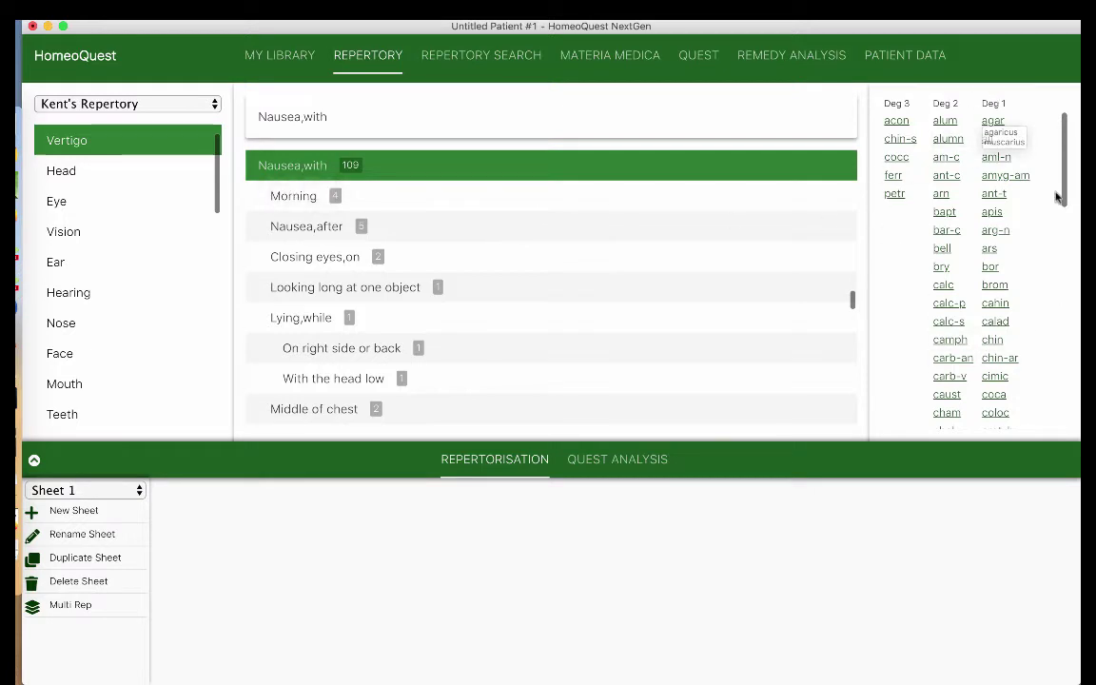
scroll(481, 190, "up", 2)
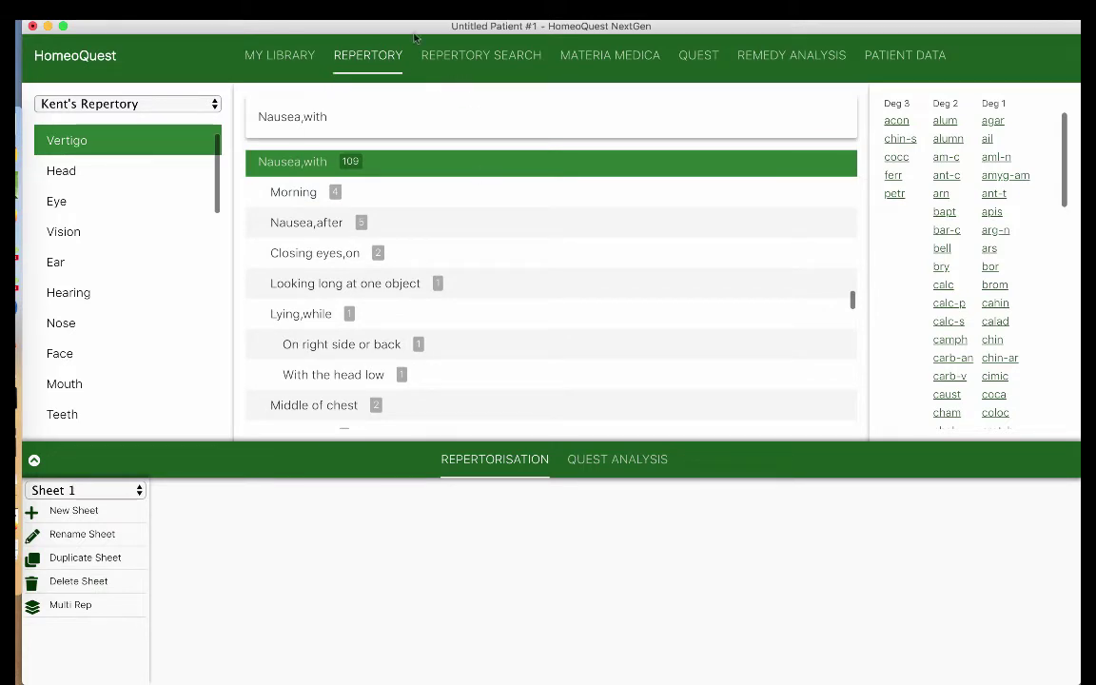
left_click(482, 54)
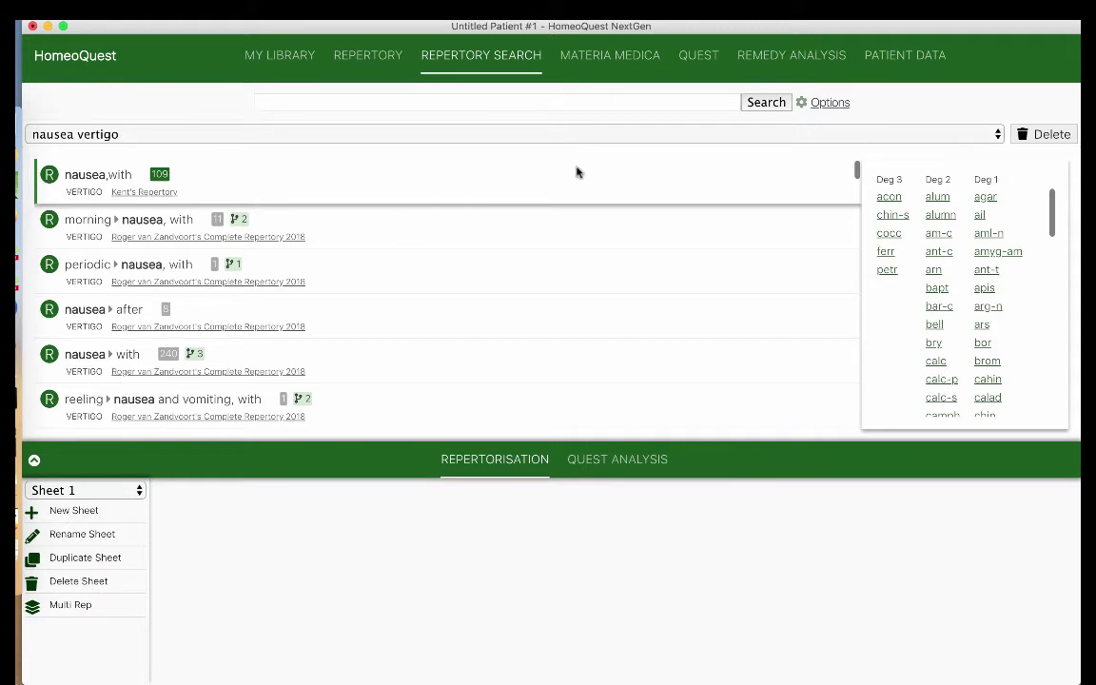
Recheck the case notes, search the repertories for "nausea eruct" and skim the matching rubrics
left_click(868, 55)
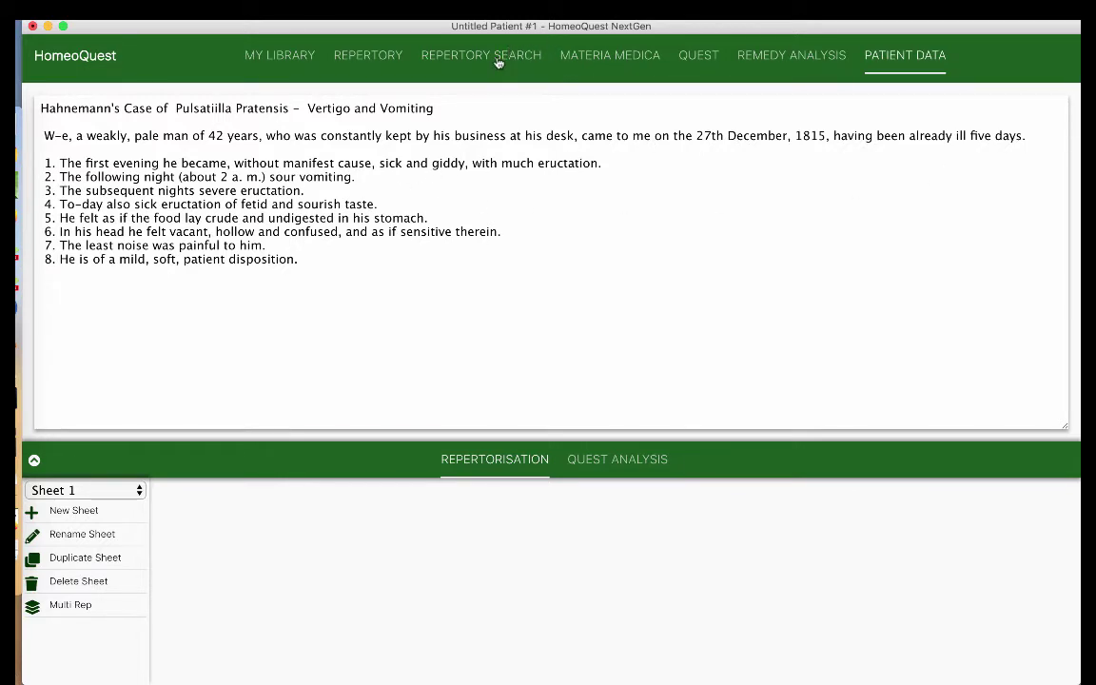
left_click(447, 55)
left_click(303, 99)
type("nausea")
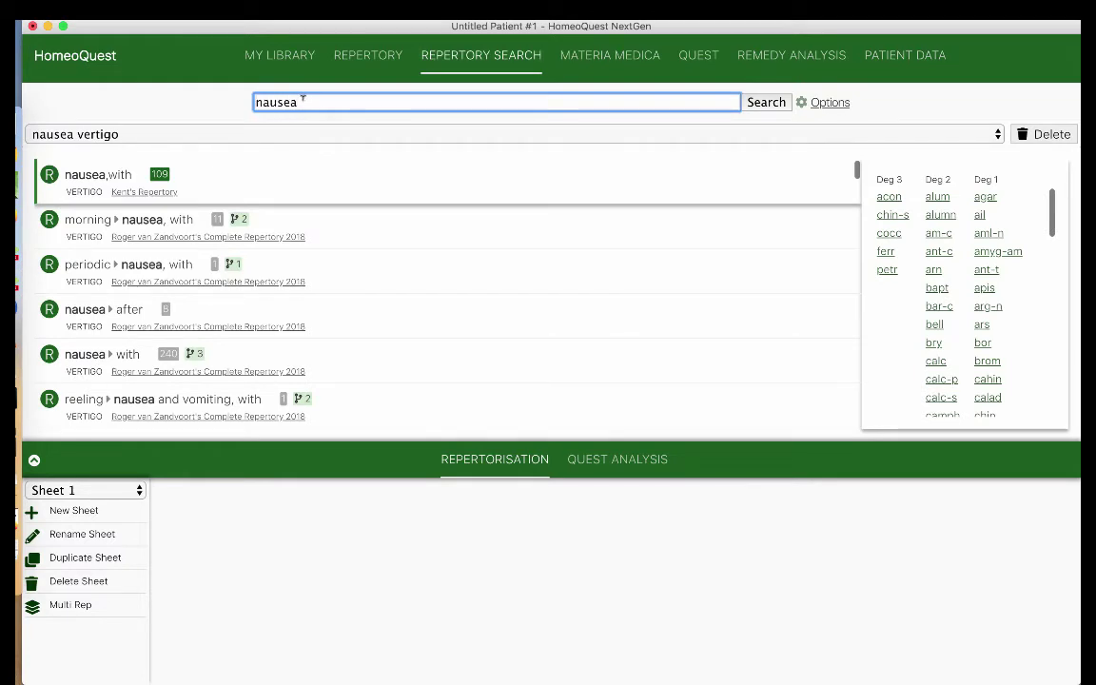
type(" eruct")
key("Return")
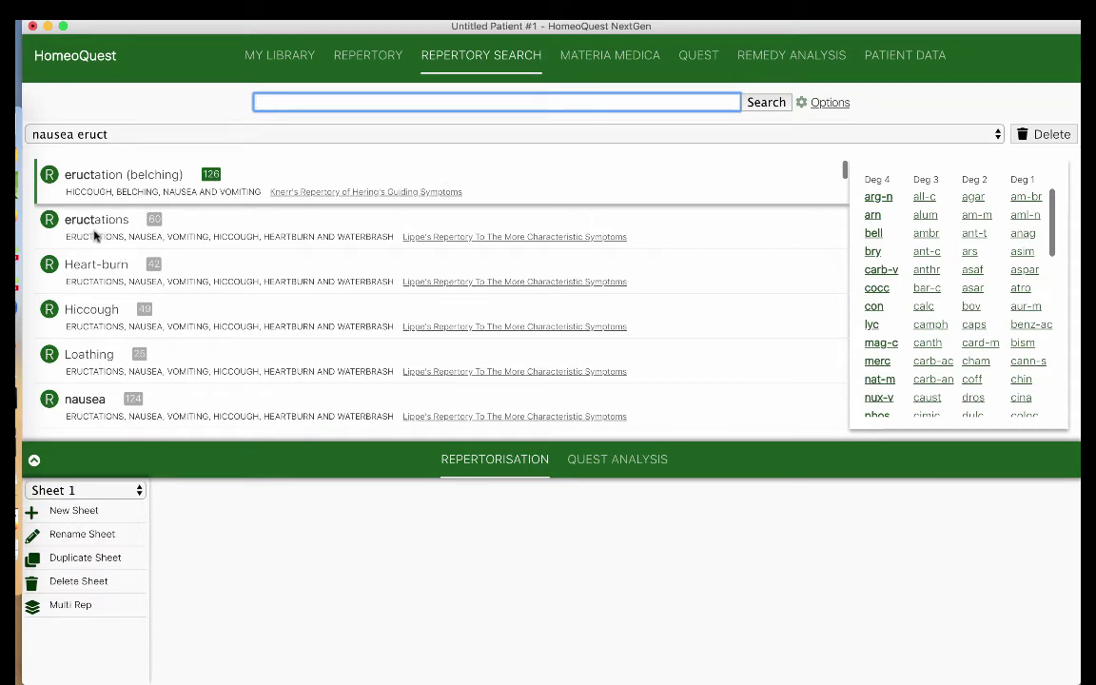
scroll(450, 314, "down", 1)
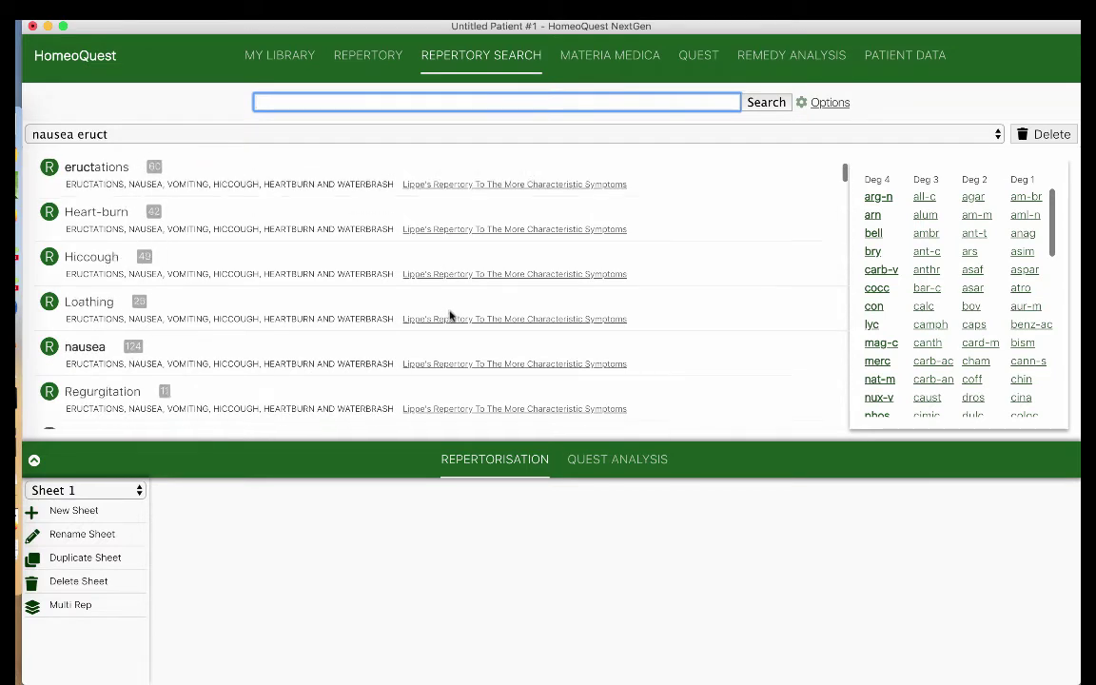
scroll(450, 316, "down", 3)
scroll(152, 276, "up", 5)
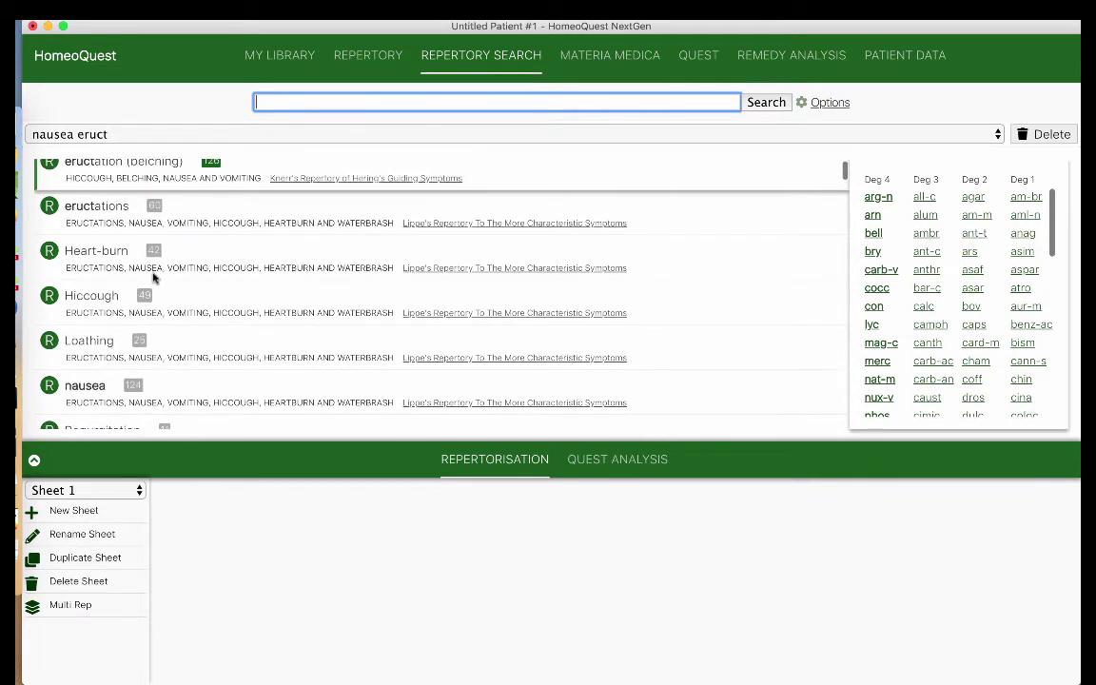
scroll(152, 276, "up", 1)
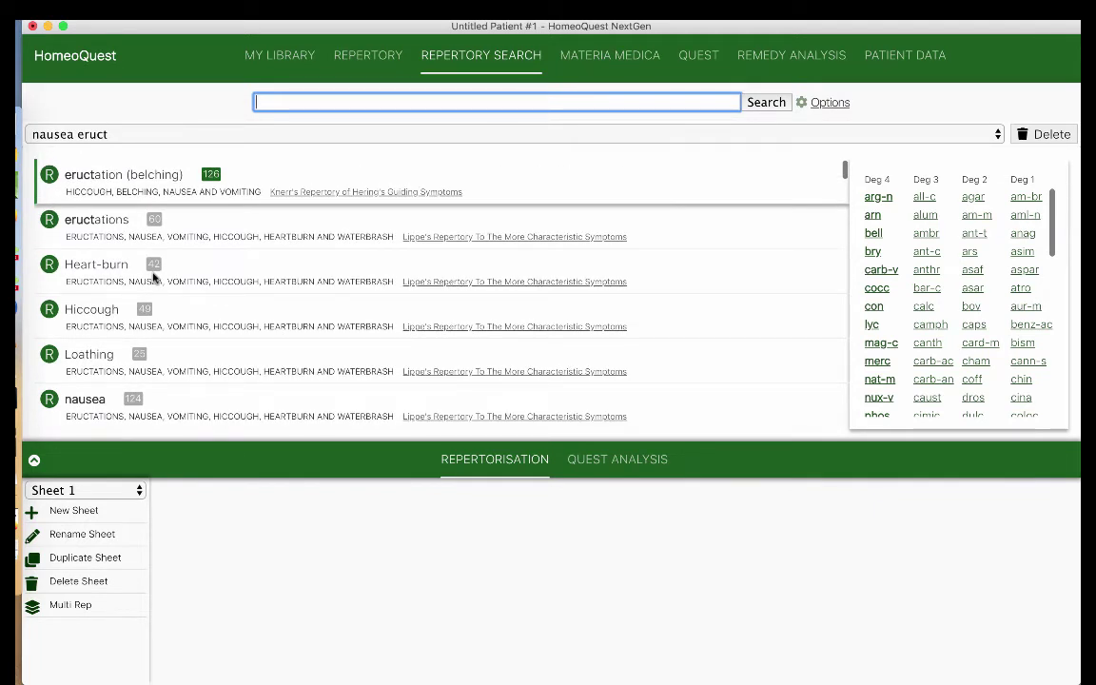
Consult the second symptom in the case notes and search the repertories for "sour vomit"
left_click(896, 57)
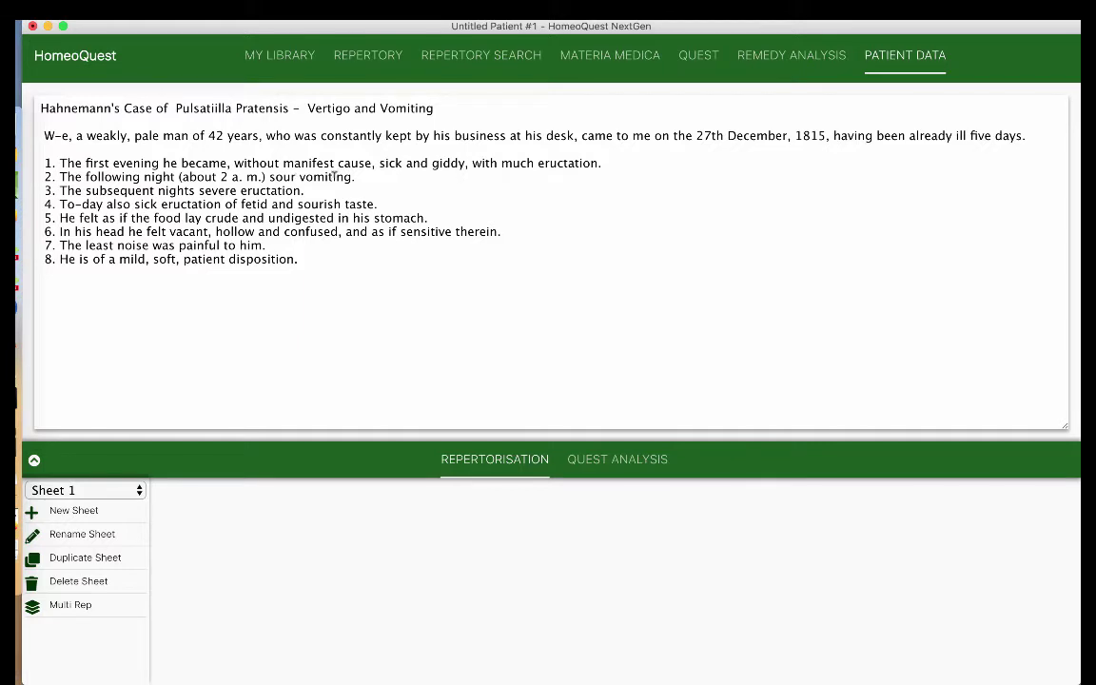
left_click(525, 63)
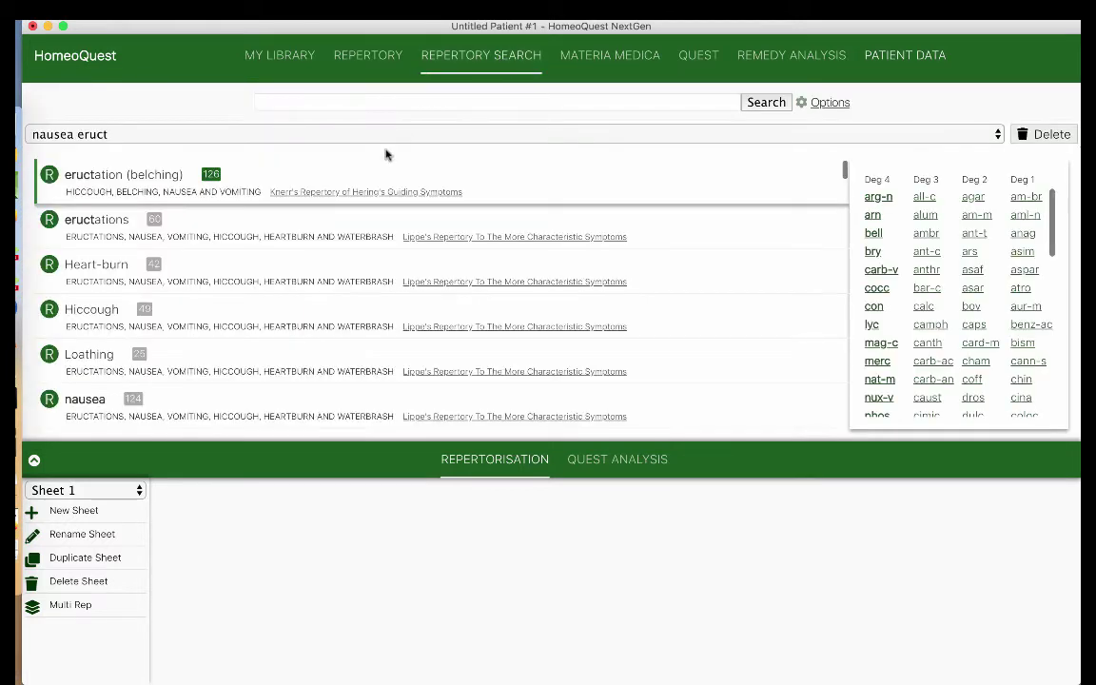
left_click(390, 104)
type("sou")
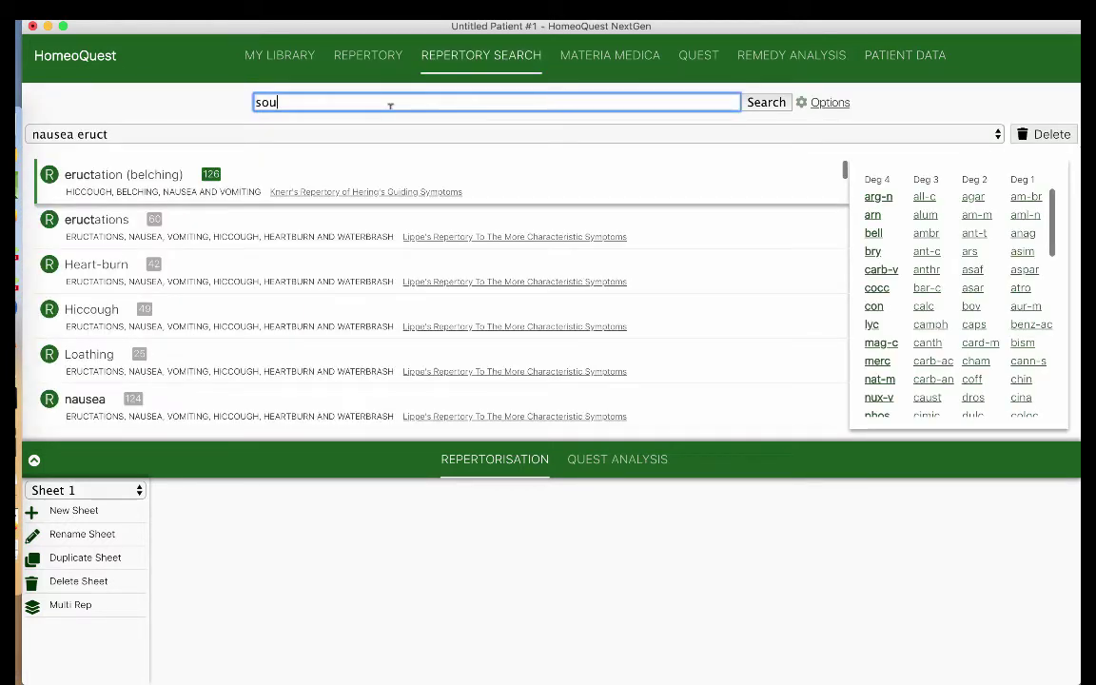
type("r vomit")
left_click(782, 102)
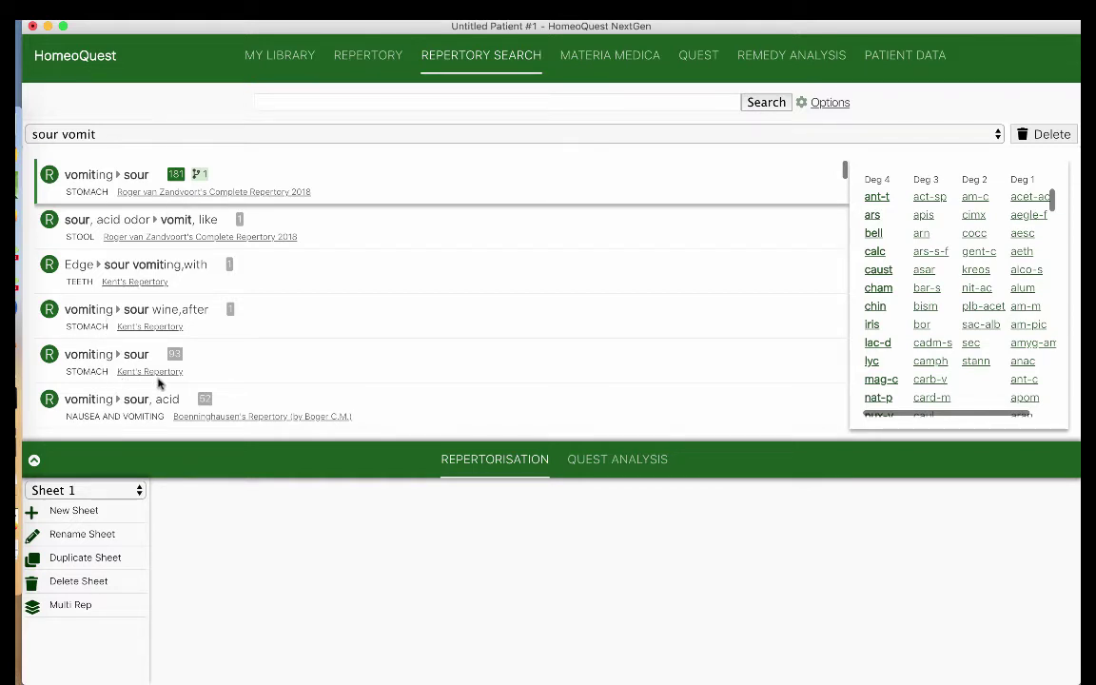
Look through the "sour vomit" rubrics, comparing the chapter and source repertory of each match
scroll(159, 383, "down", 1)
scroll(159, 383, "down", 1)
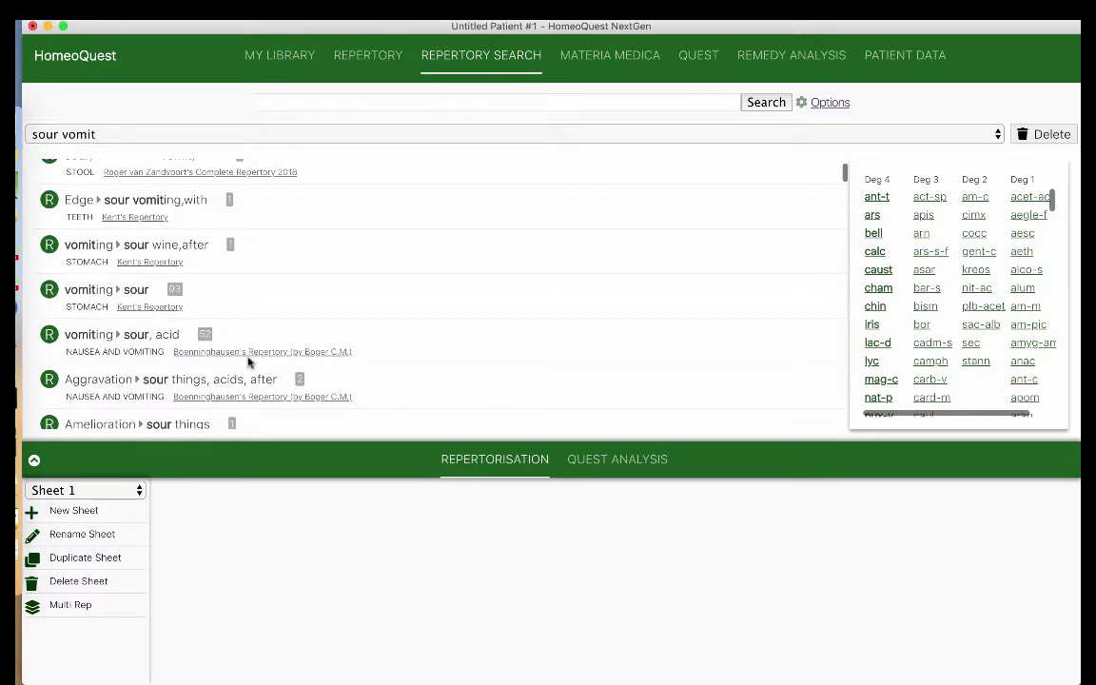
scroll(250, 361, "down", 2)
scroll(193, 400, "down", 4)
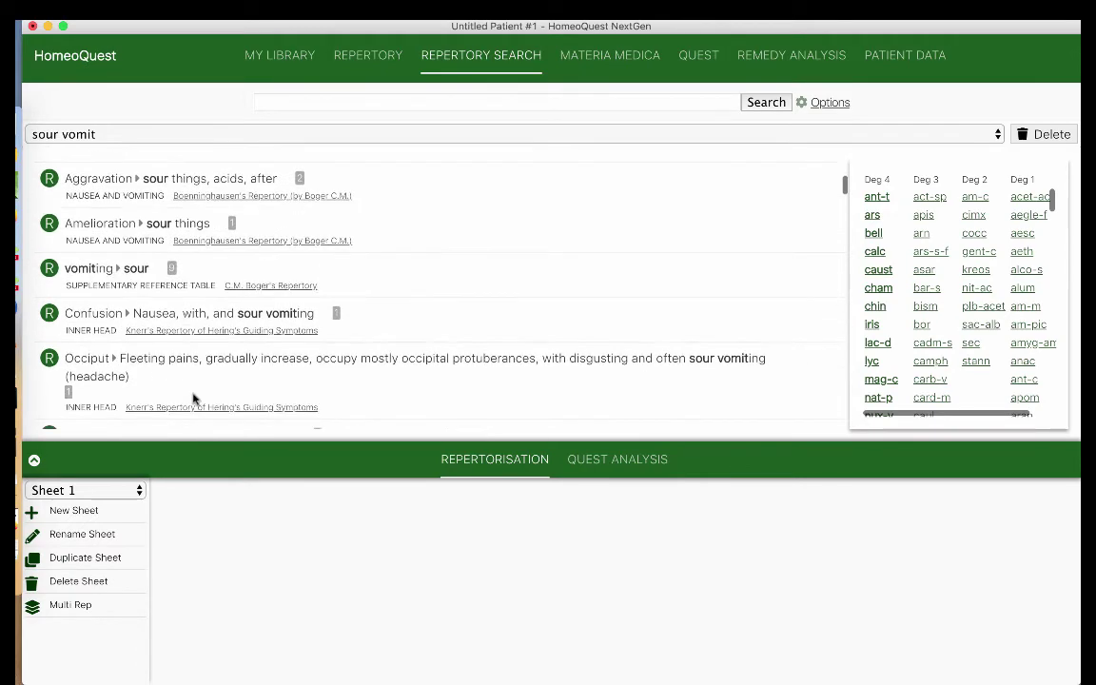
scroll(194, 400, "up", 6)
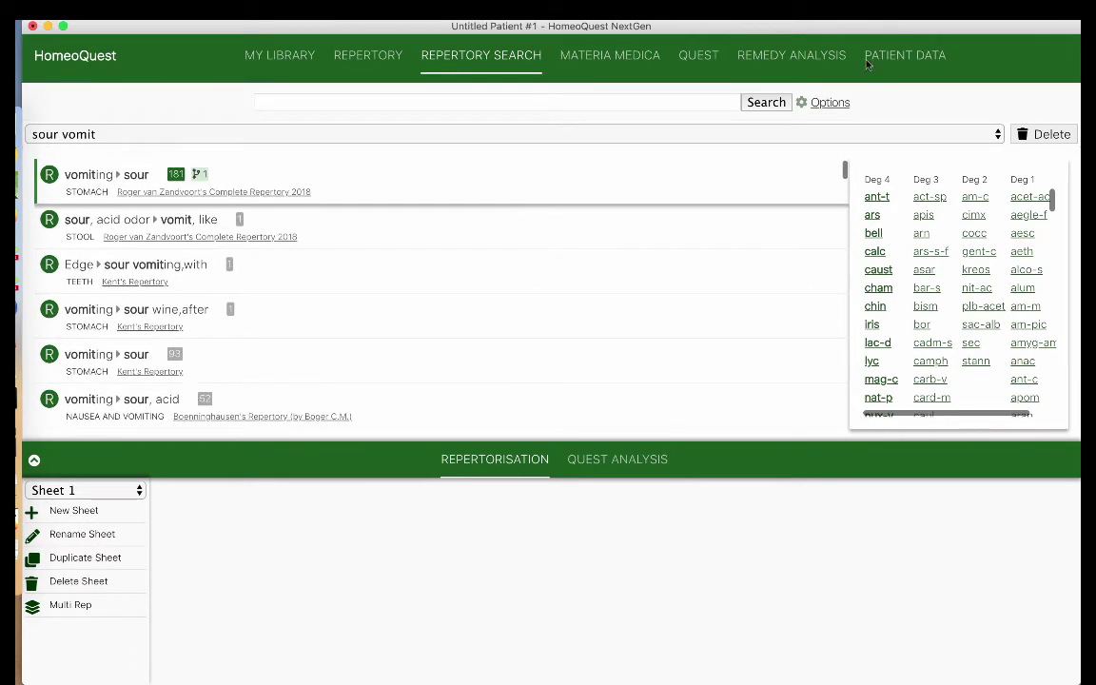
Recheck the time of the vomiting in the case notes, search the repertories for "night 2 am" and skim the matching rubrics
left_click(910, 64)
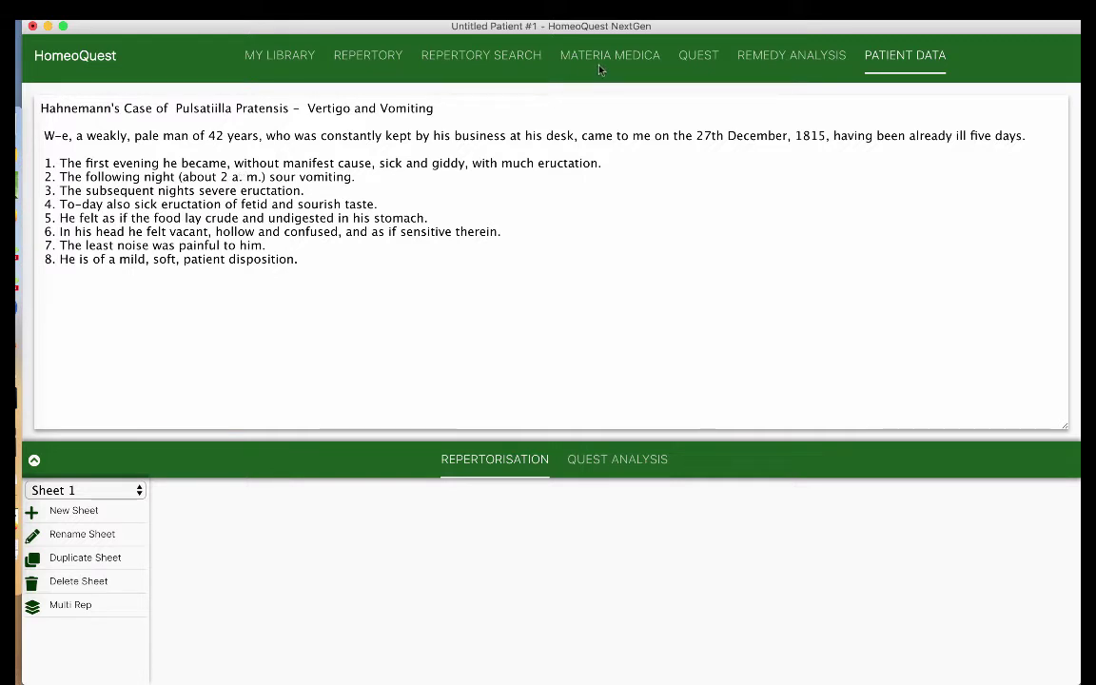
left_click(489, 56)
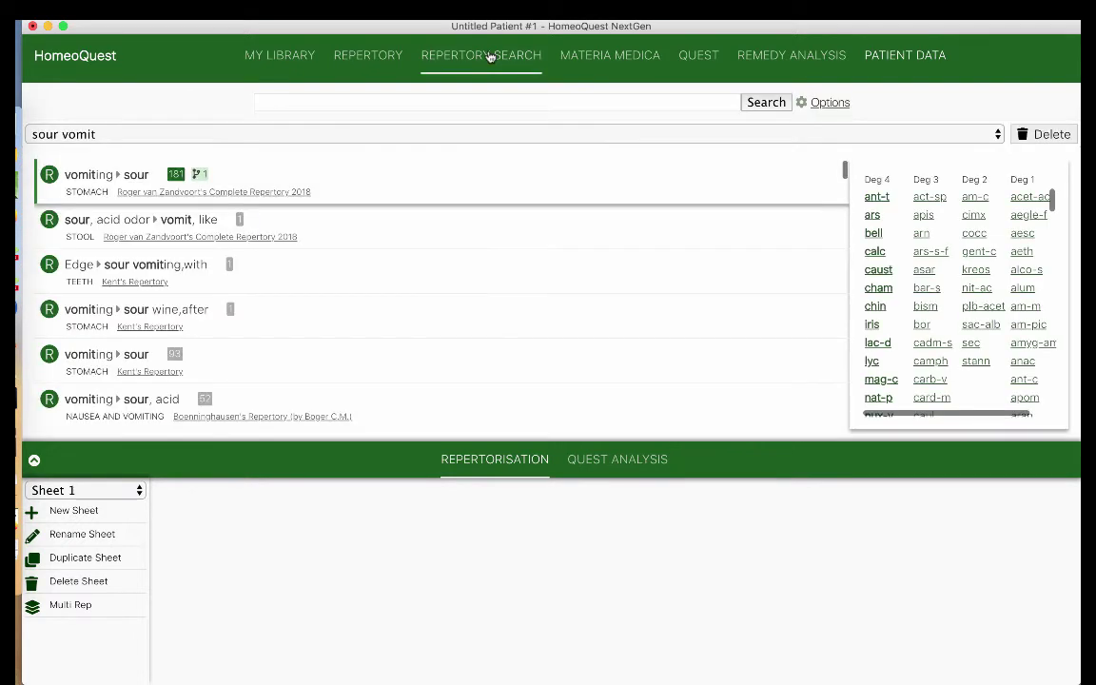
left_click(390, 99)
type("nigh")
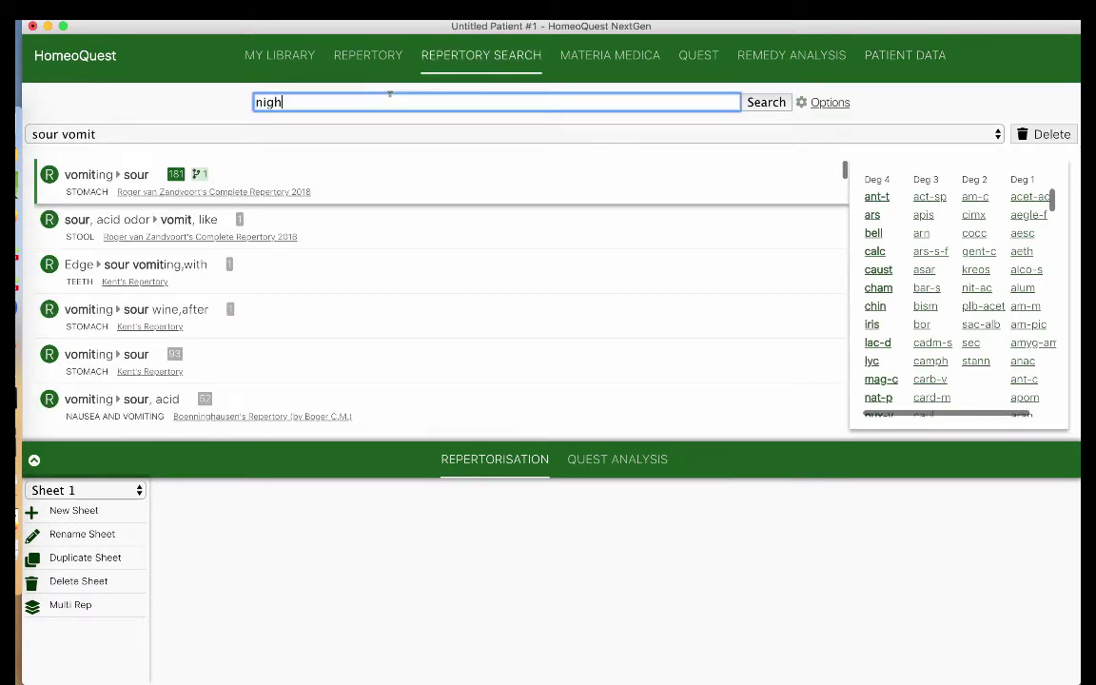
type("t 2 am")
key("Return")
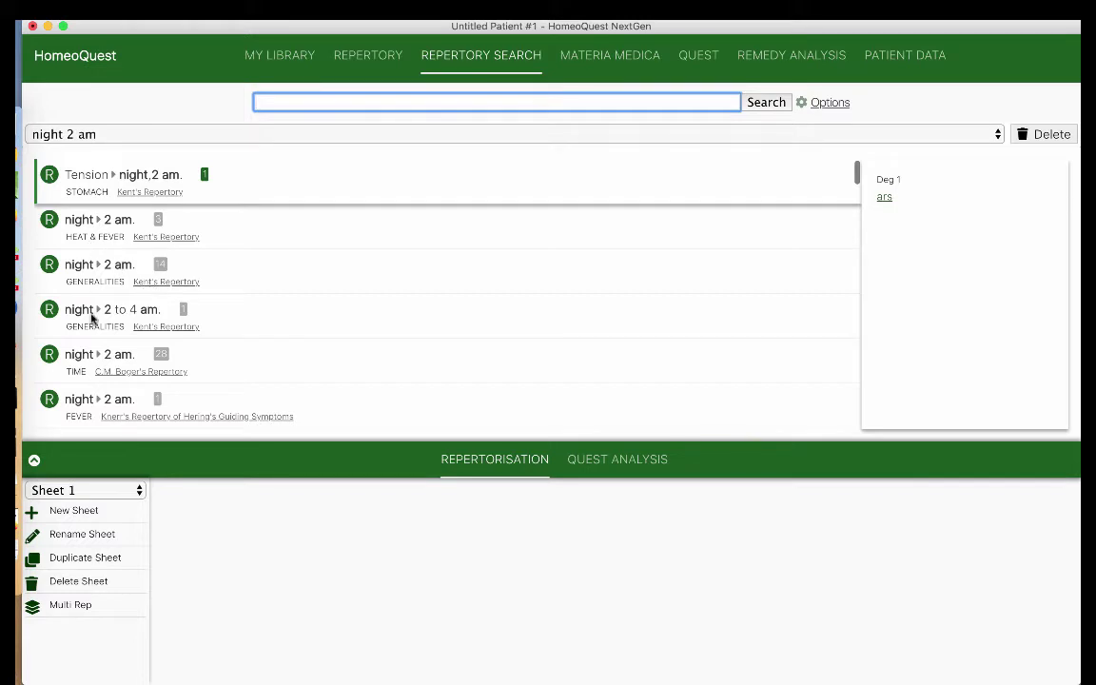
scroll(102, 400, "down", 2)
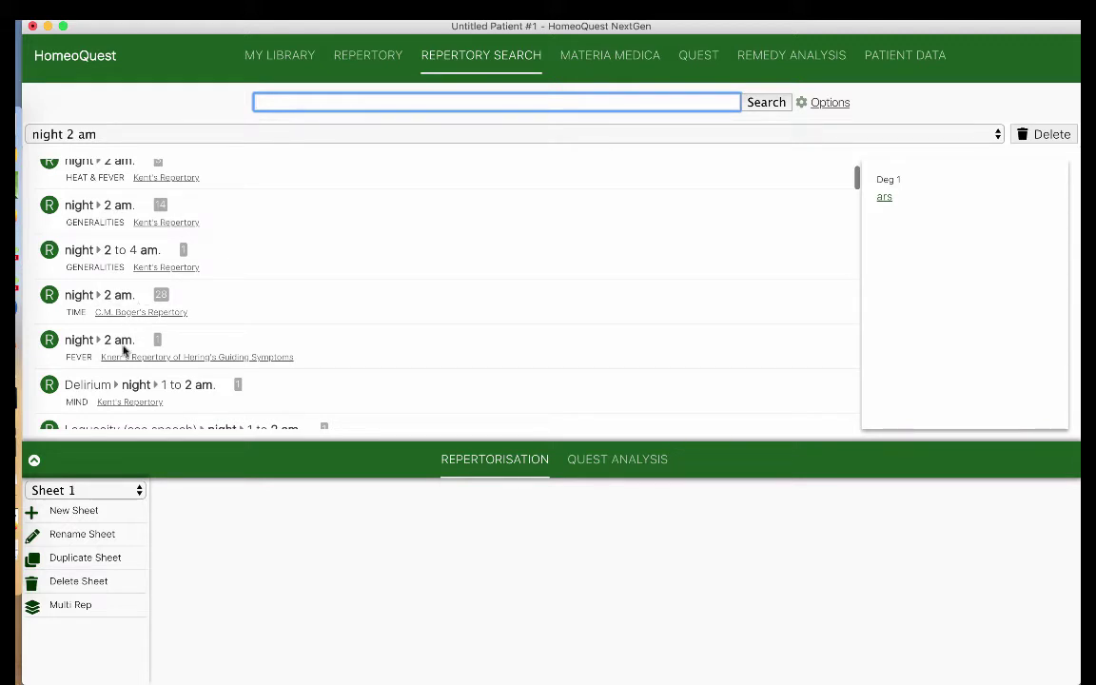
scroll(135, 343, "down", 1)
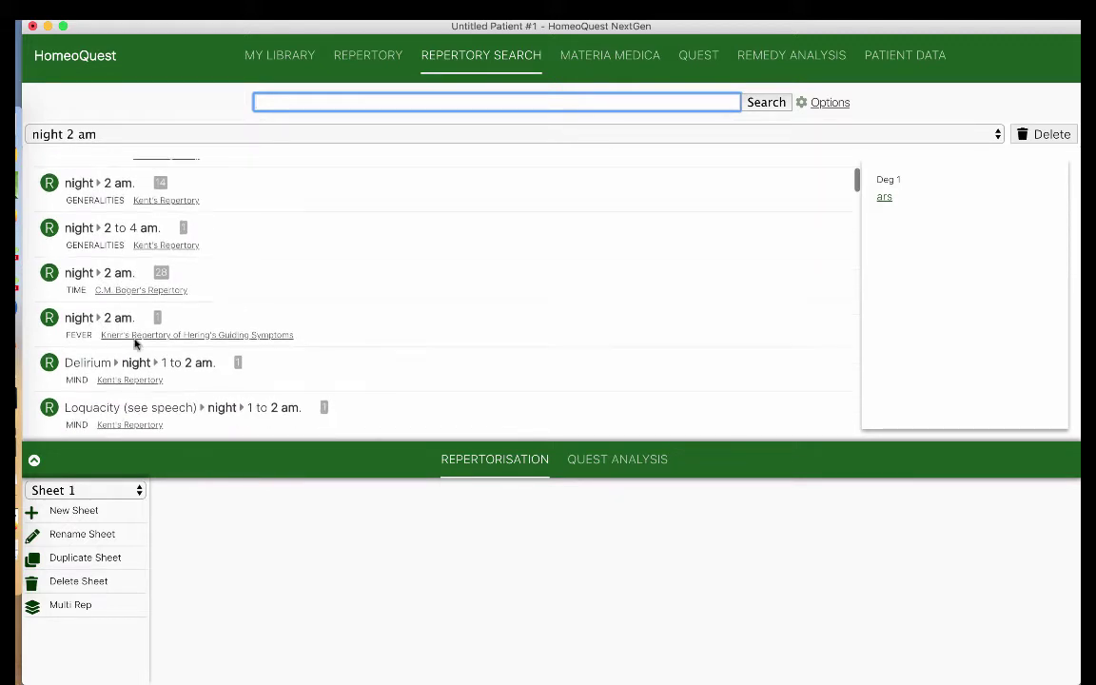
scroll(171, 379, "down", 2)
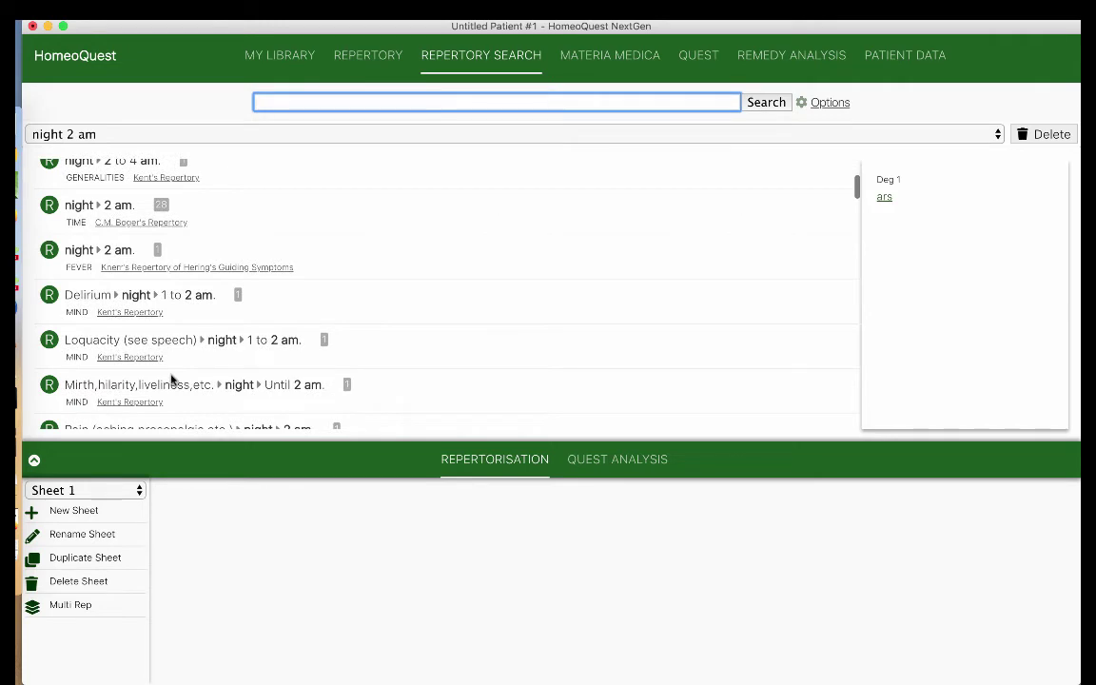
scroll(171, 379, "up", 3)
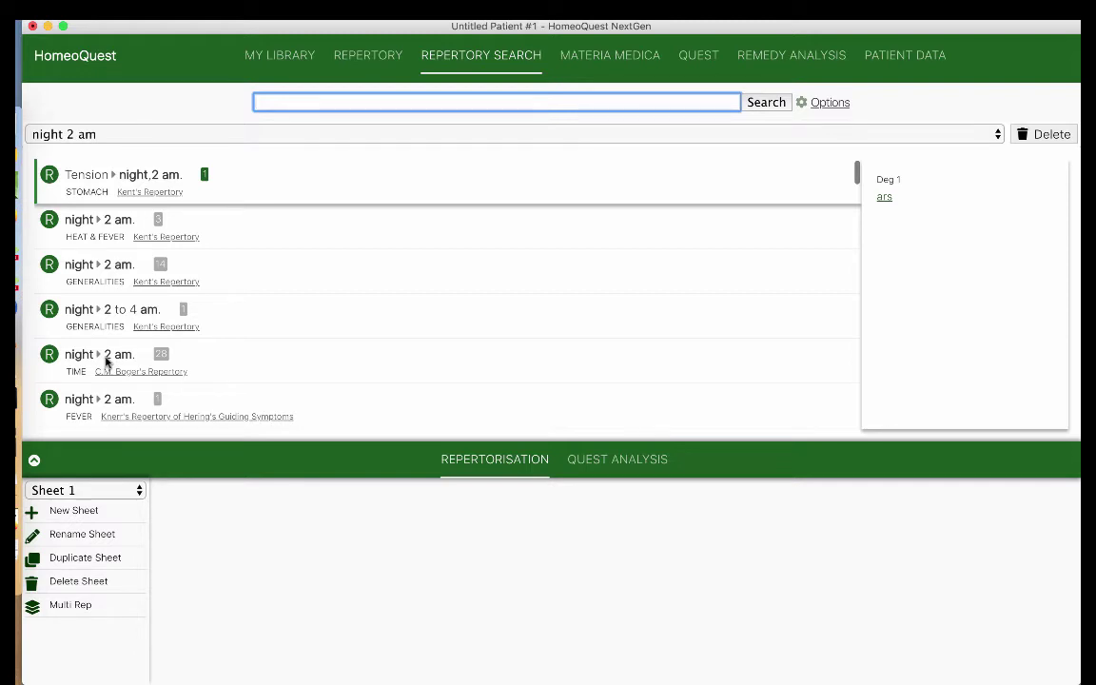
Consult the eructation symptoms in the case notes and search the repertories for "eruct fetid"
left_click(881, 57)
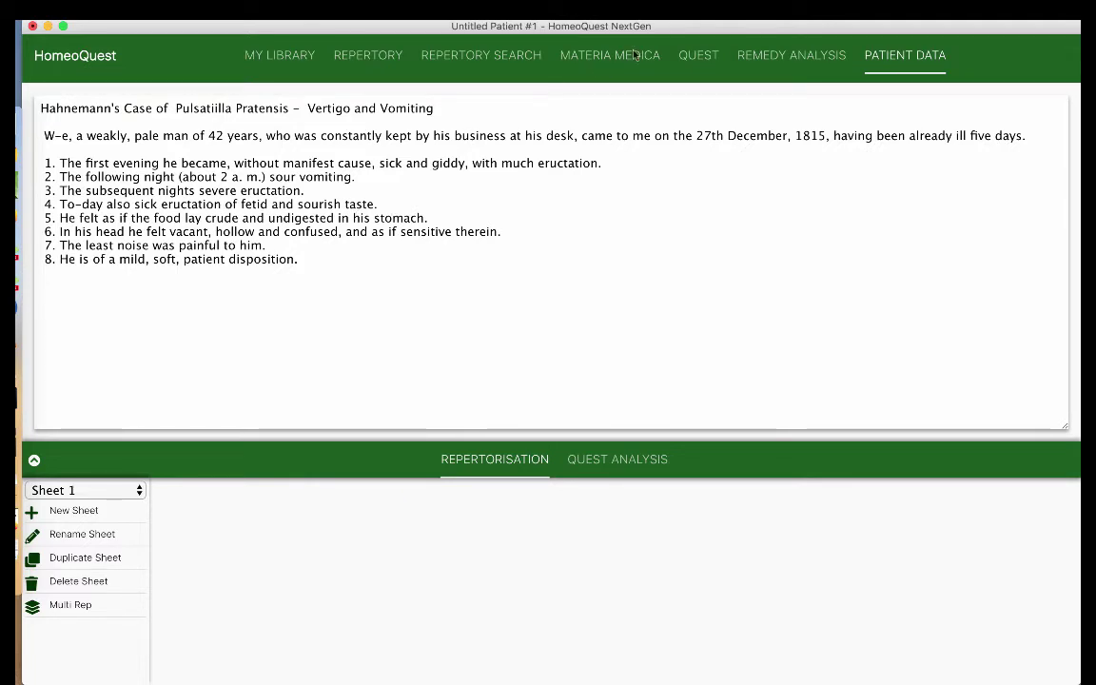
left_click(447, 54)
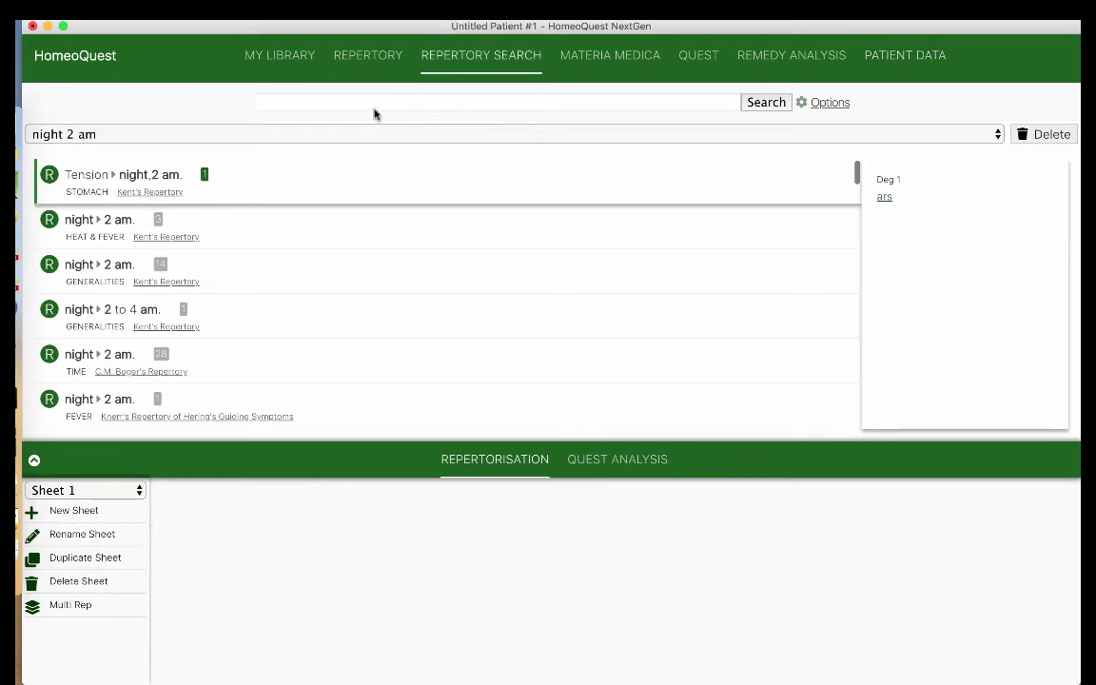
left_click(375, 102)
type("eruct")
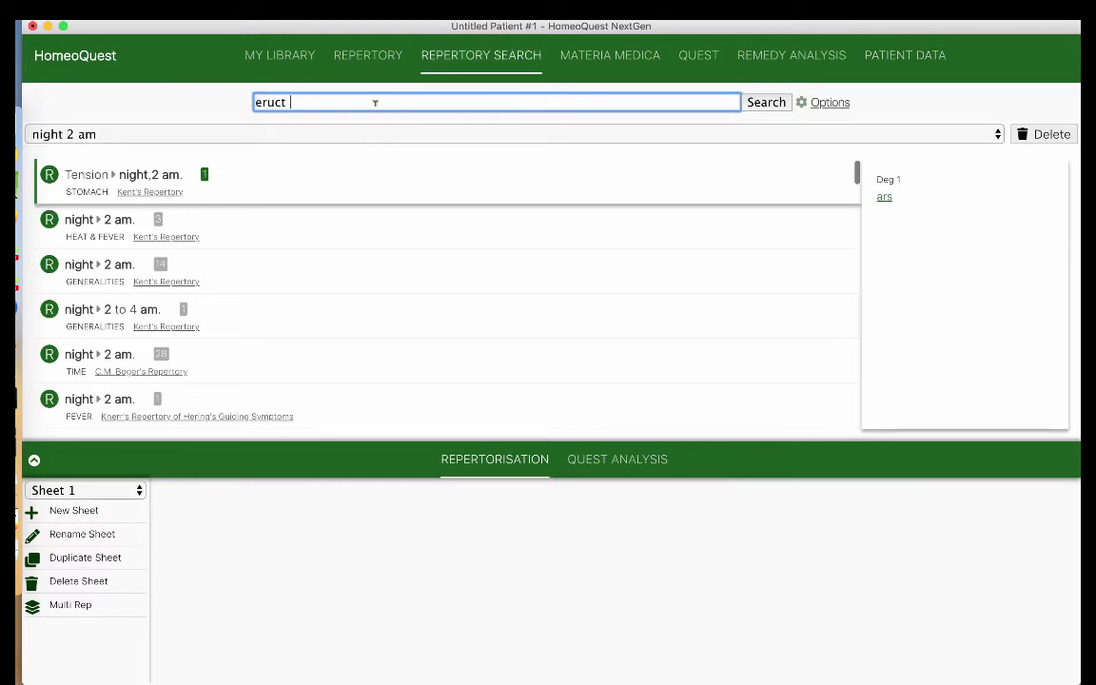
type(" fetid")
key("Return")
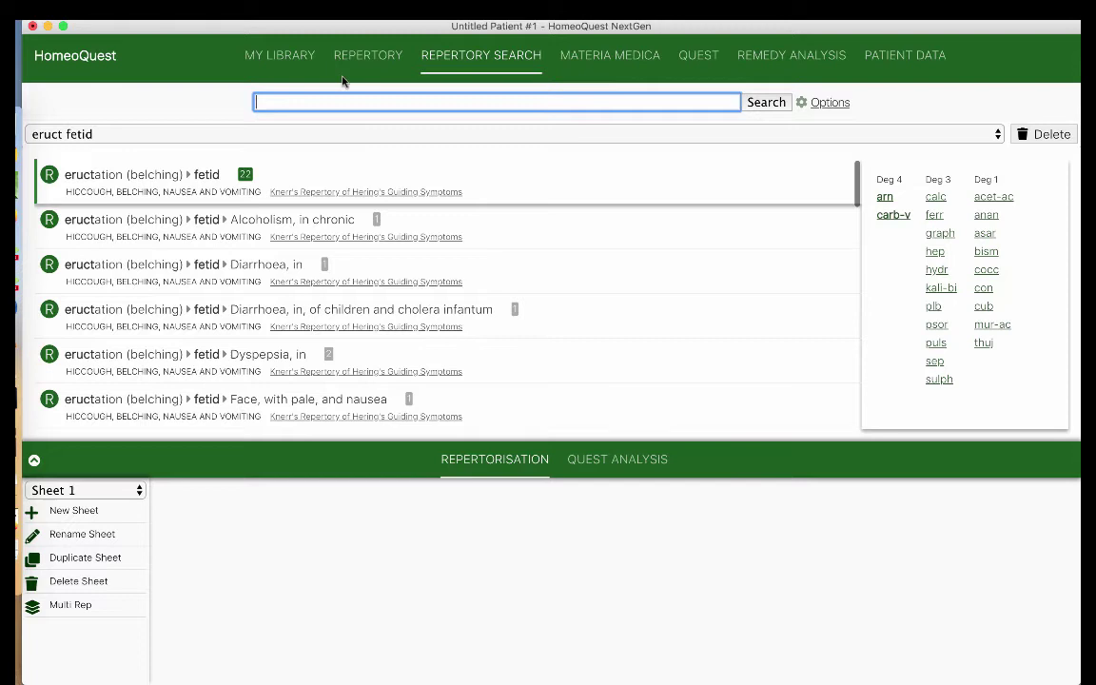
Search the repertories for "eruct sour" and look through the matching rubrics and their remedy counts
type("eruct sour")
key("Return")
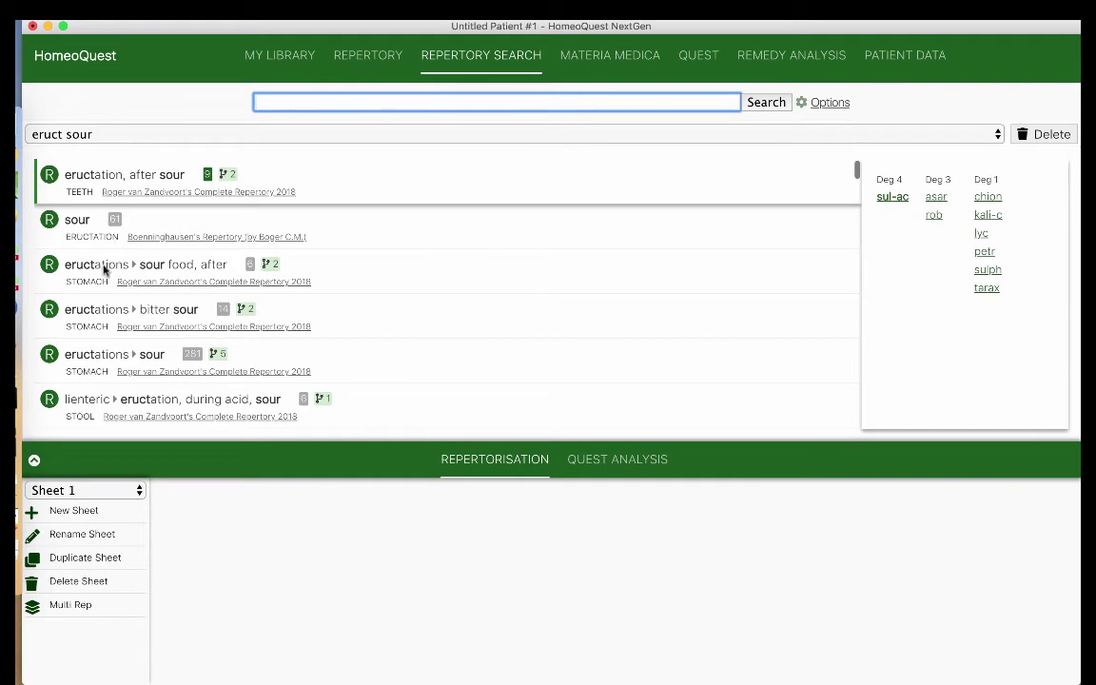
scroll(157, 376, "down", 5)
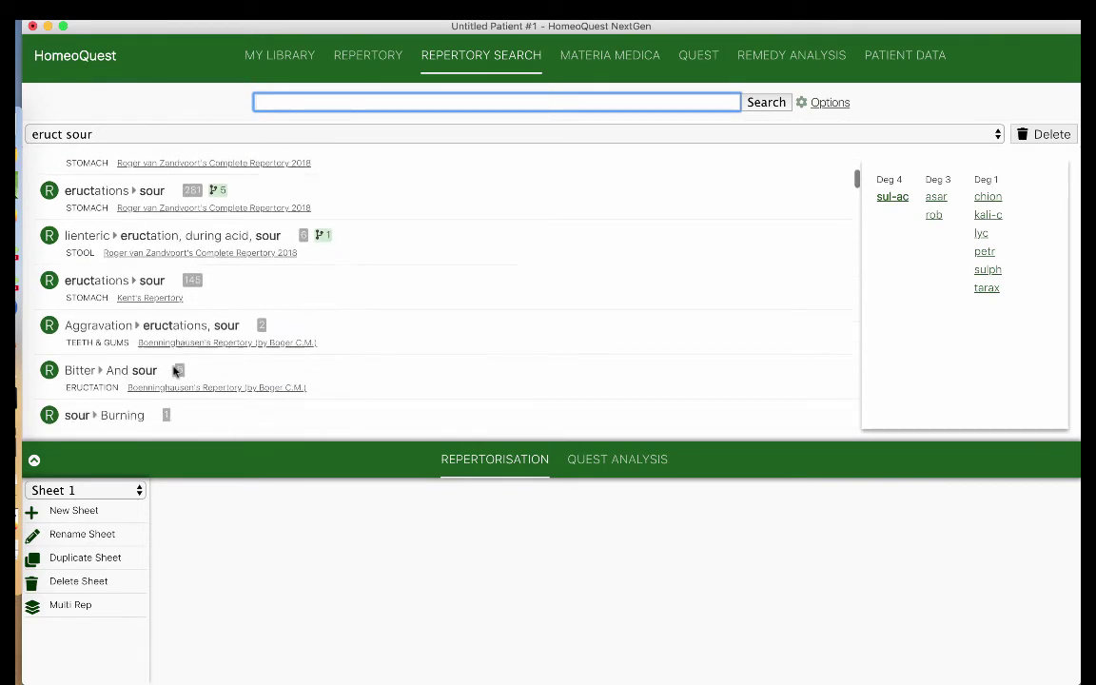
scroll(174, 371, "down", 6)
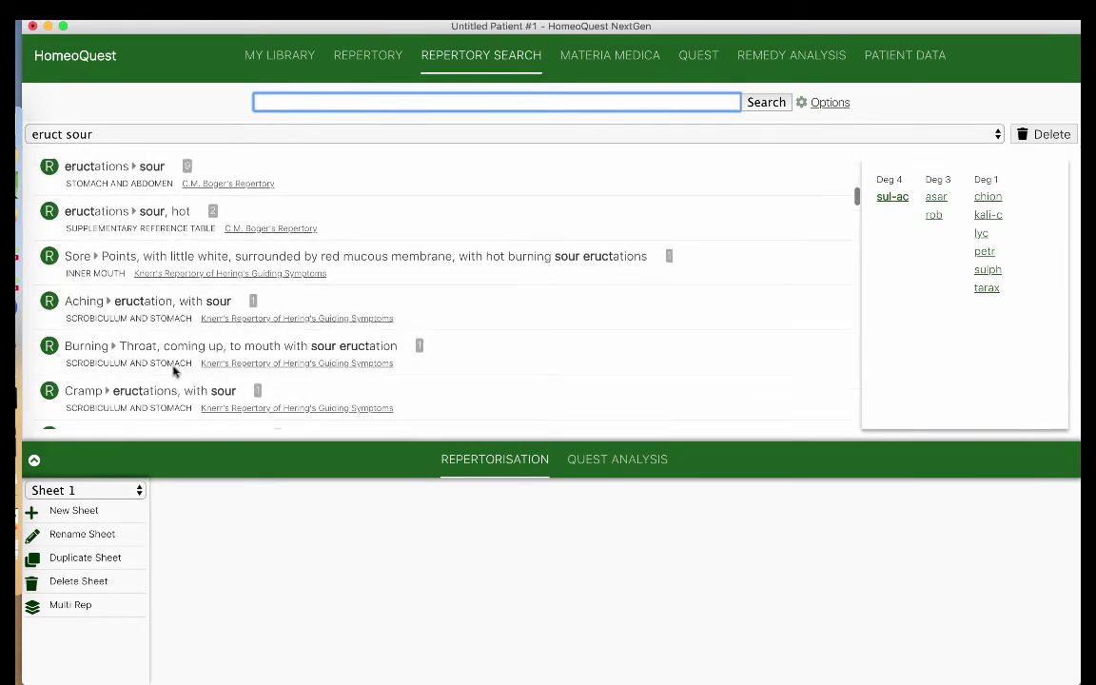
scroll(174, 371, "down", 2)
scroll(174, 371, "up", 5)
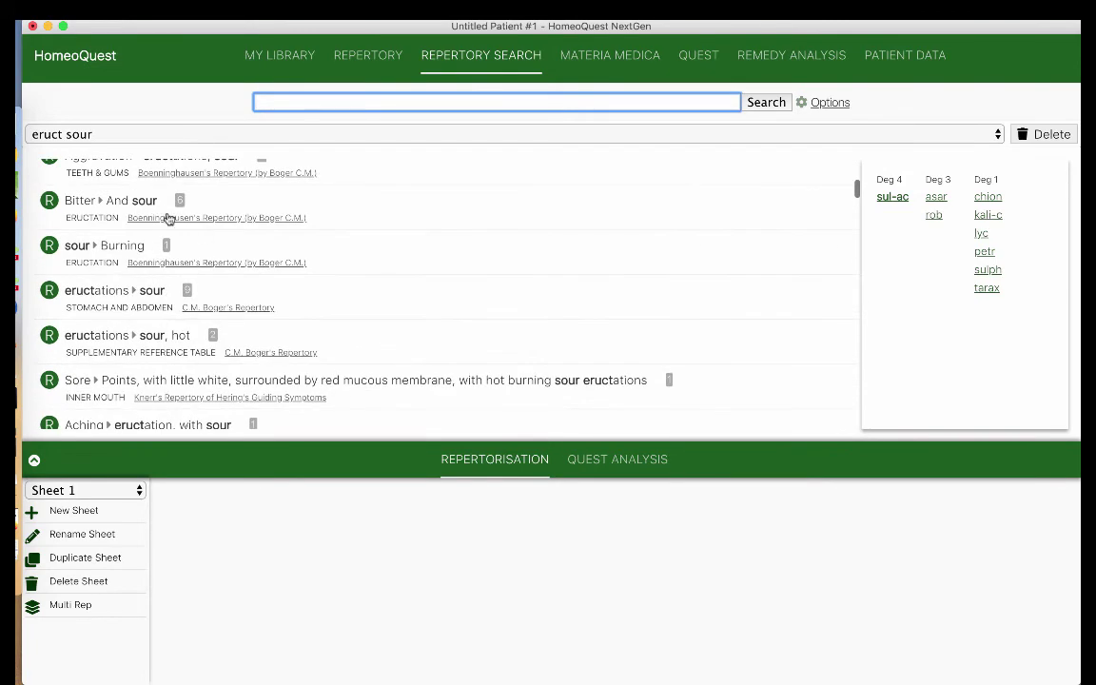
scroll(186, 209, "up", 2)
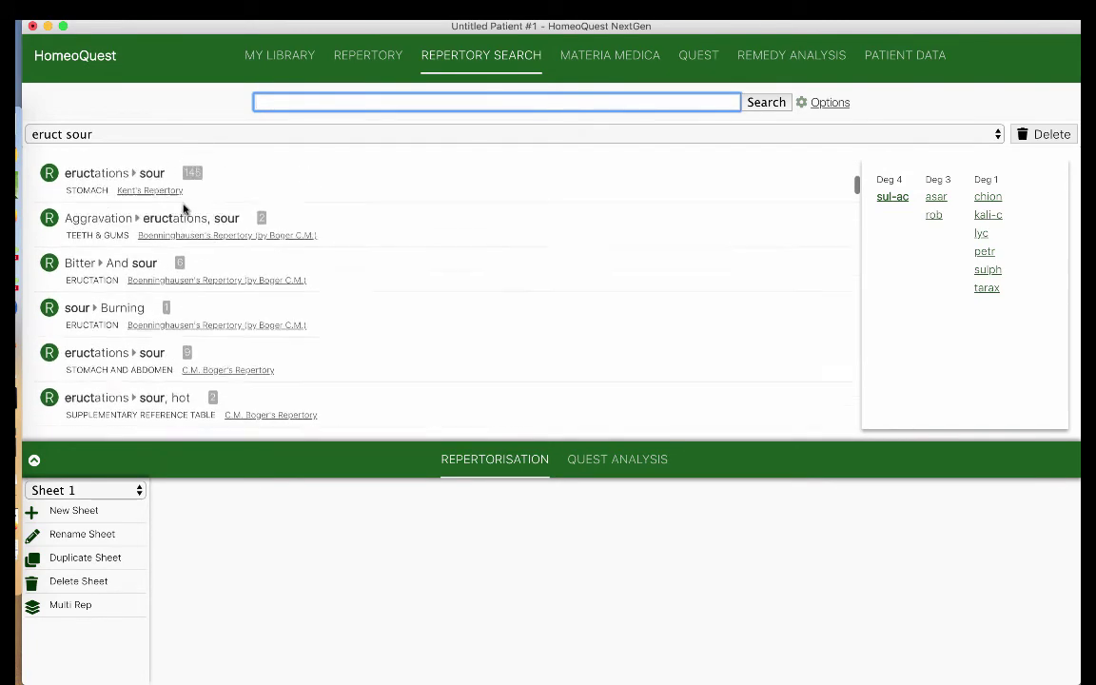
scroll(186, 209, "up", 3)
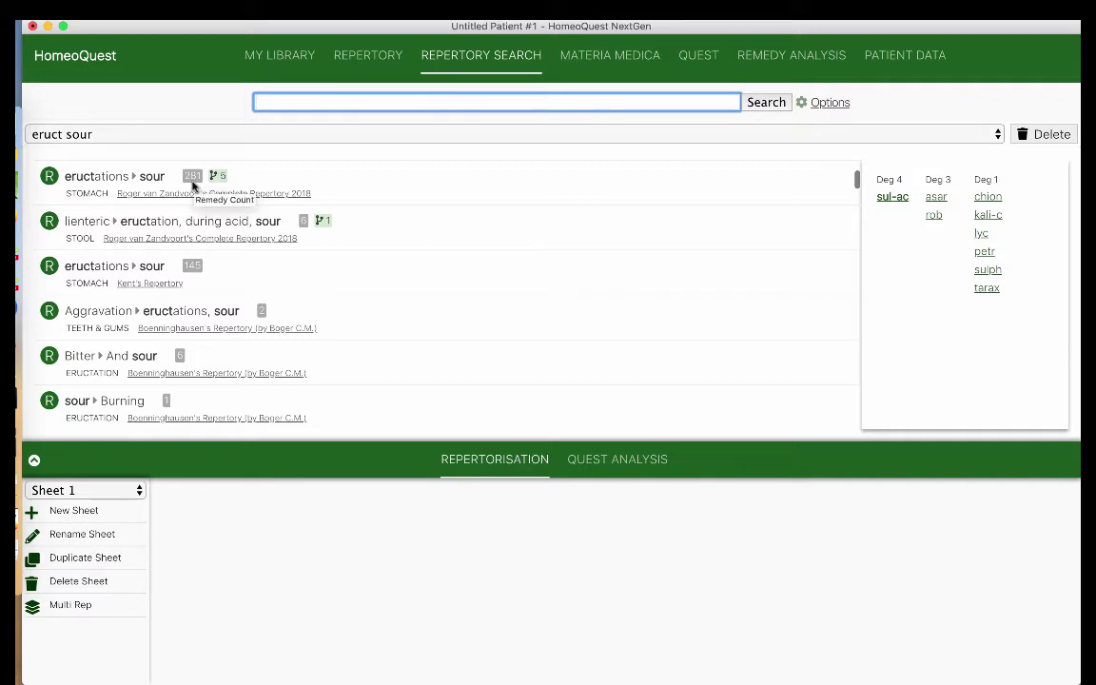
scroll(181, 172, "up", 1)
Consult the fifth symptom in the case notes and search the repertories for "food undigest"
left_click(744, 61)
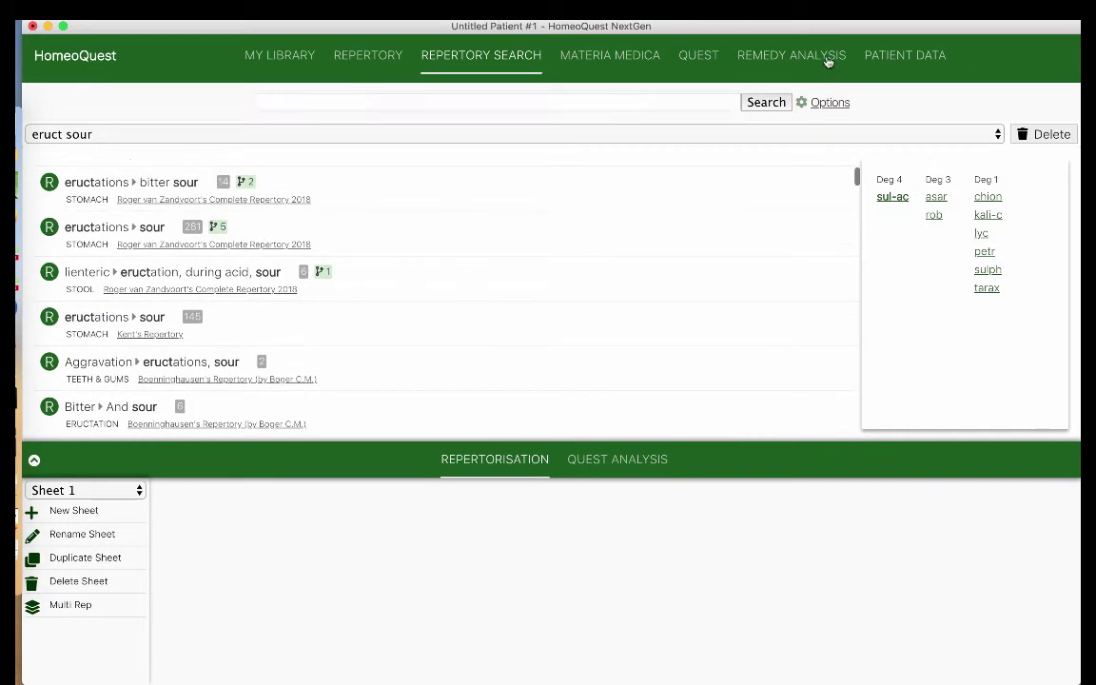
left_click(868, 55)
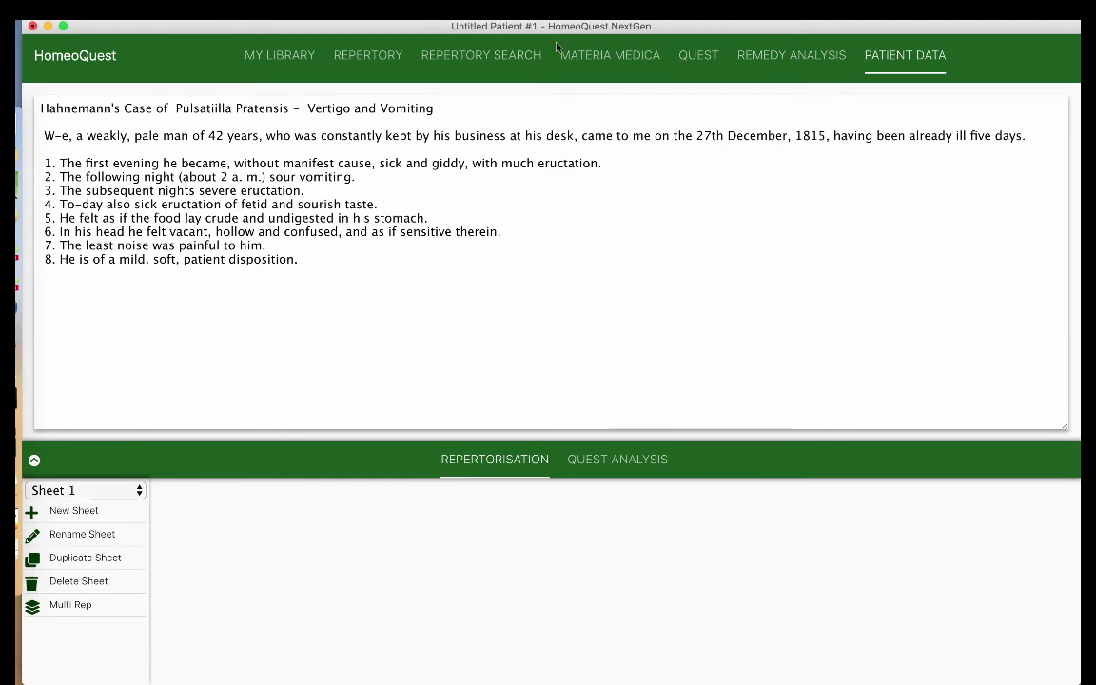
left_click(514, 57)
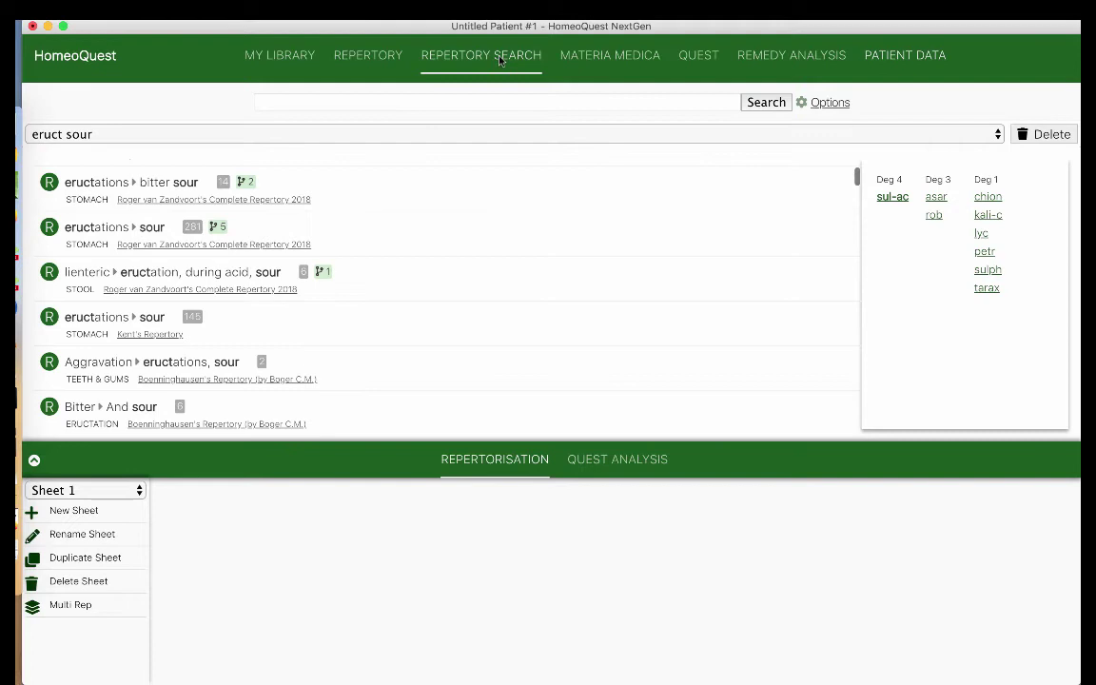
left_click(420, 100)
type("f")
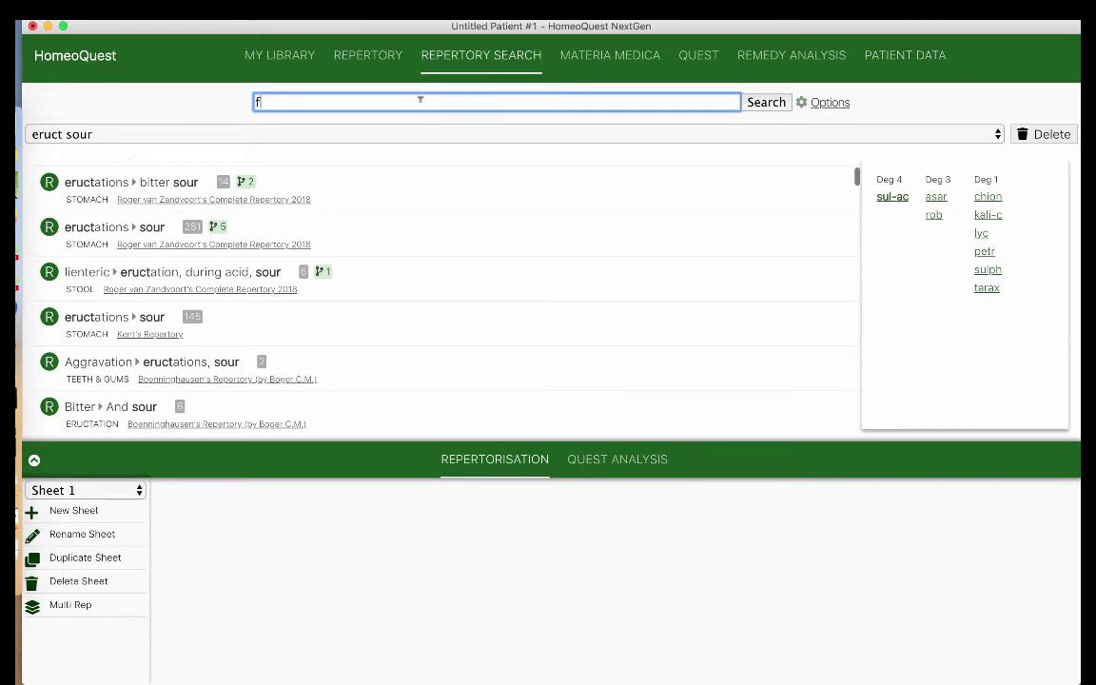
type("ood undigest")
left_click(764, 103)
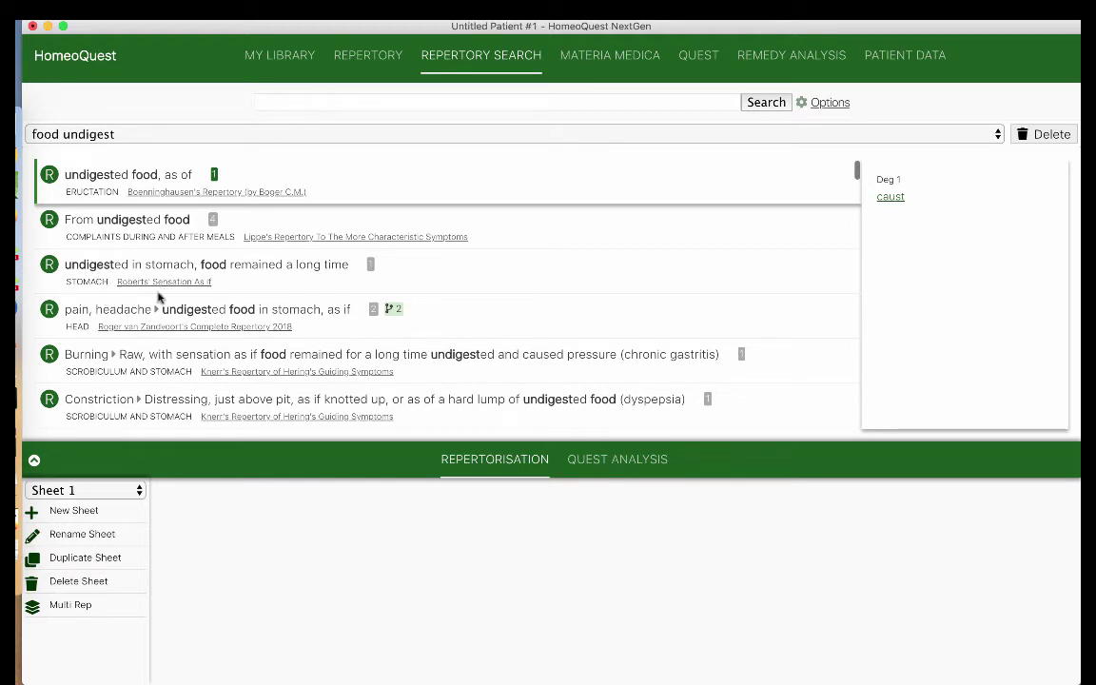
Look through the "food undigest" rubrics for sensations of undigested food in the stomach
scroll(109, 276, "down", 1)
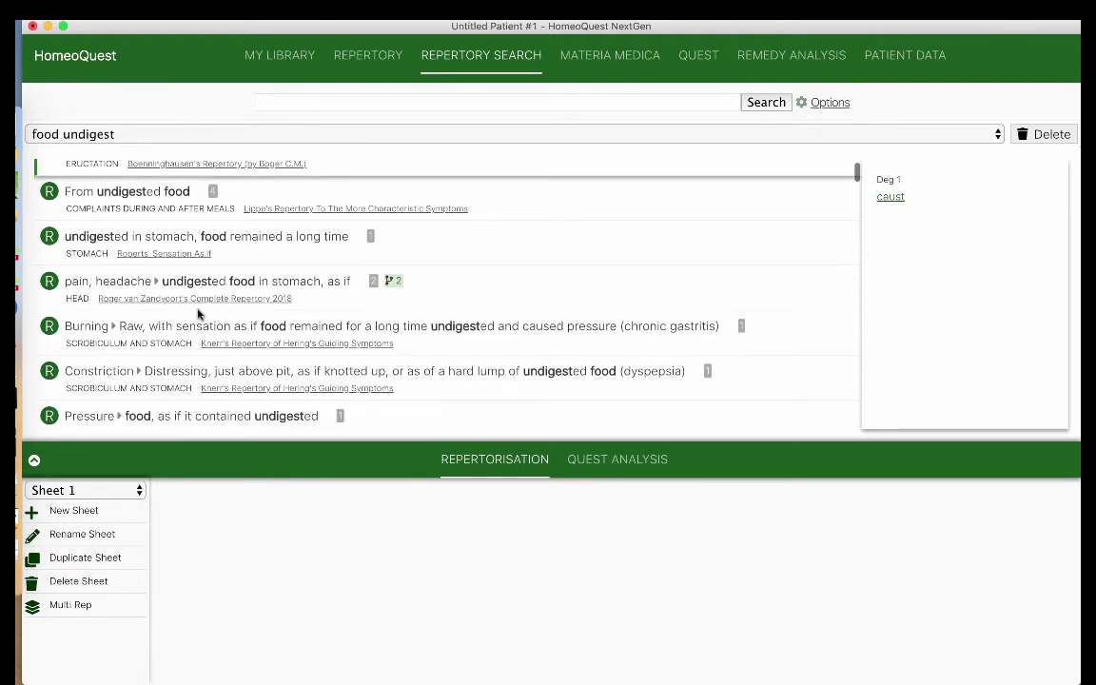
scroll(204, 314, "down", 4)
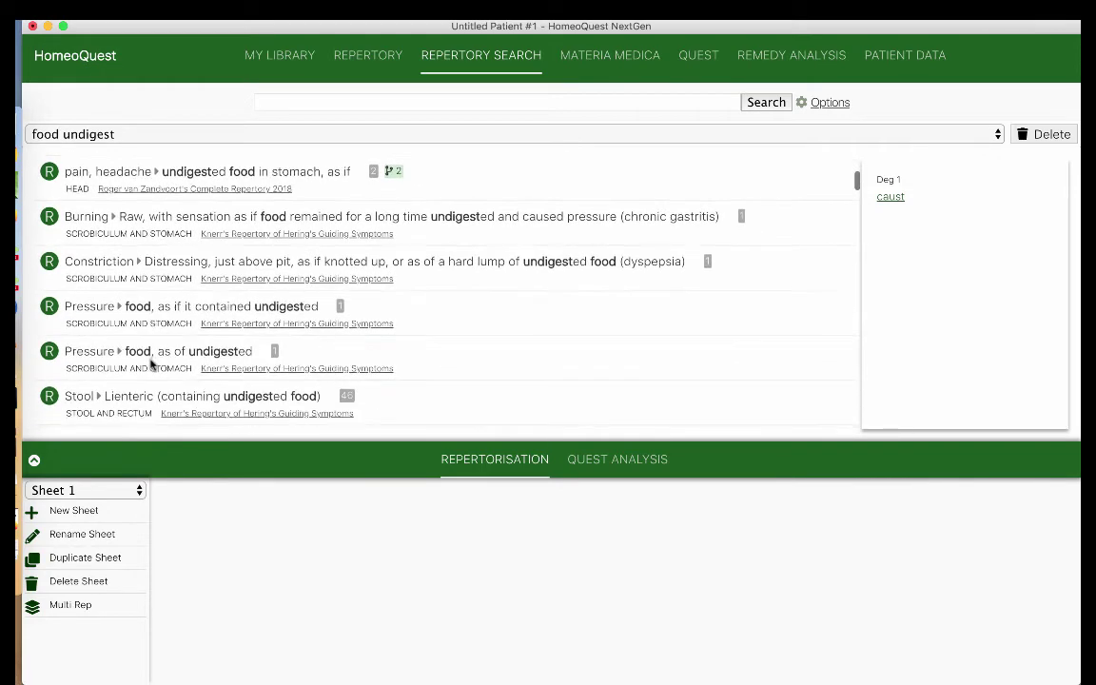
scroll(151, 363, "down", 1)
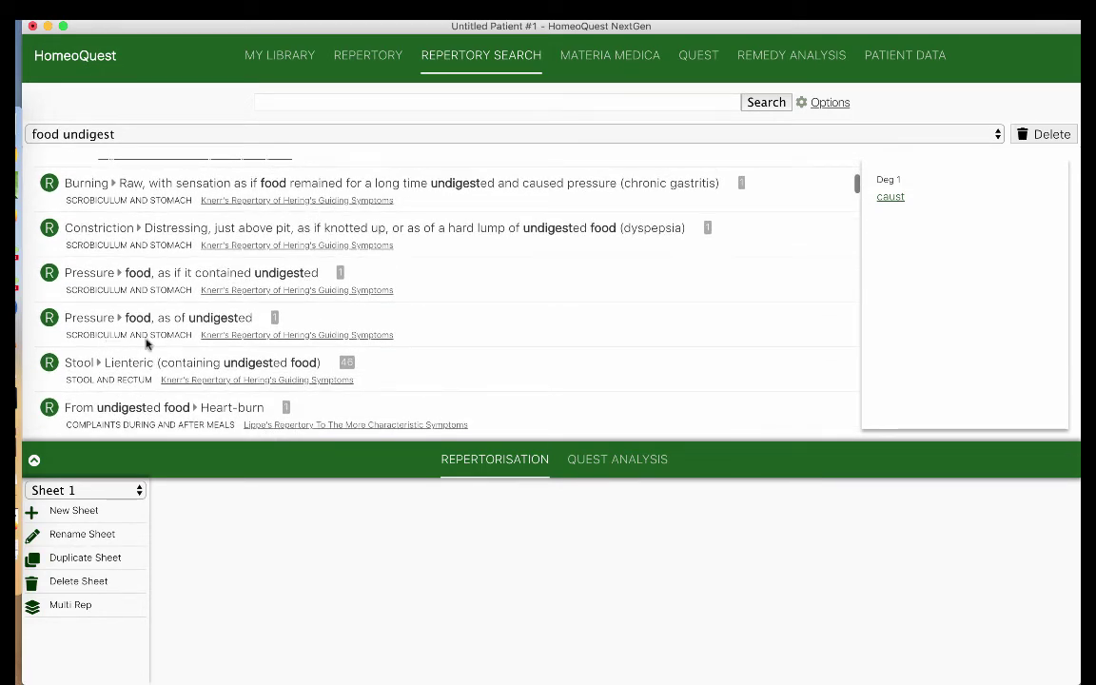
scroll(255, 352, "down", 5)
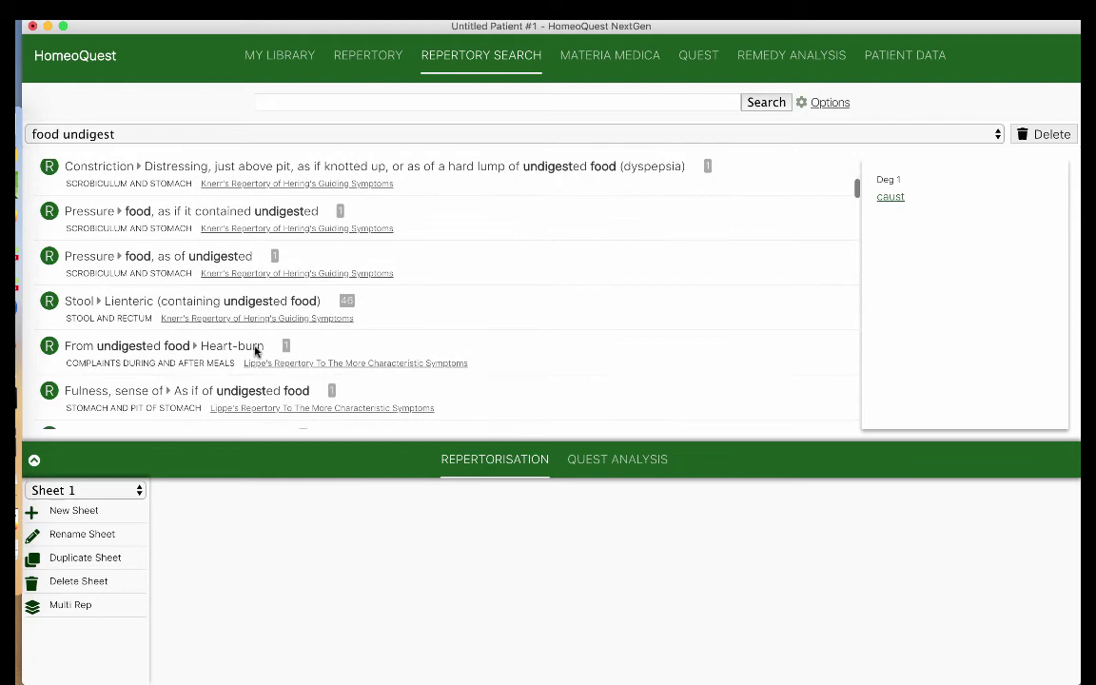
scroll(255, 352, "down", 2)
scroll(255, 350, "up", 6)
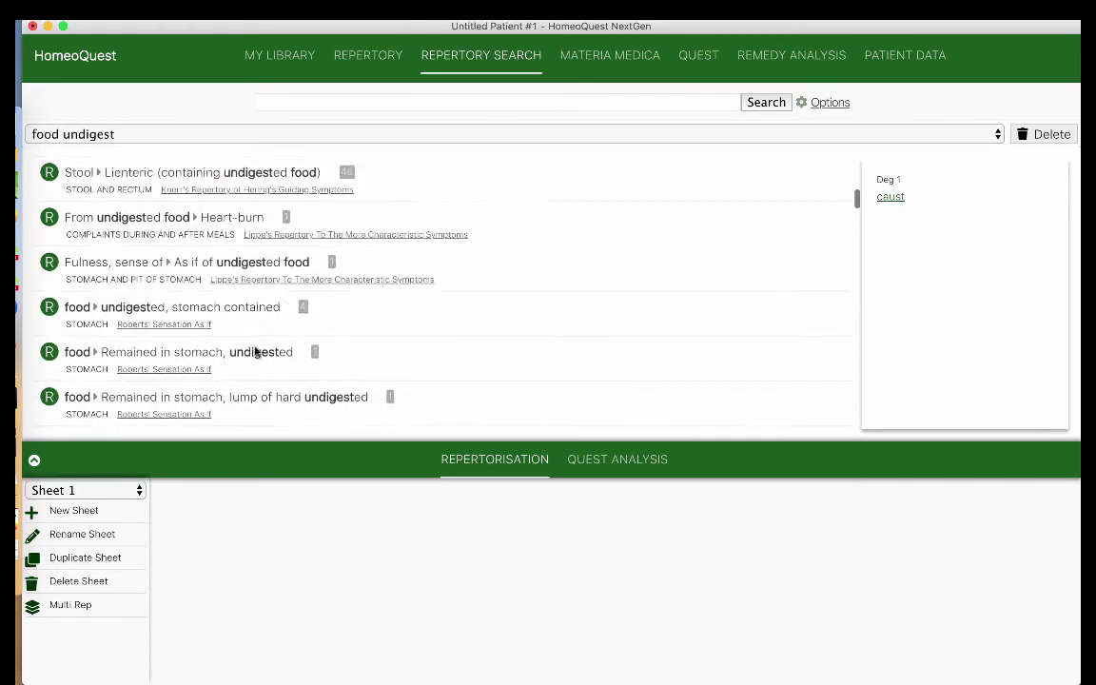
Consult the sixth symptom in the case notes and search the repertories for "head vacant"
left_click(899, 59)
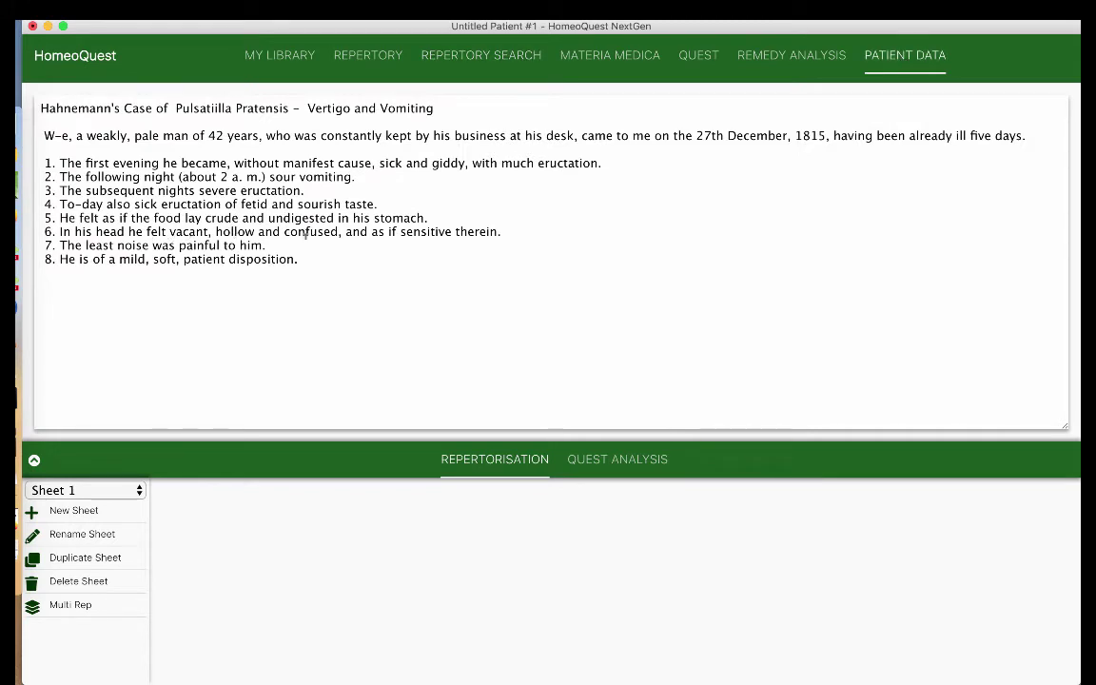
left_click(526, 63)
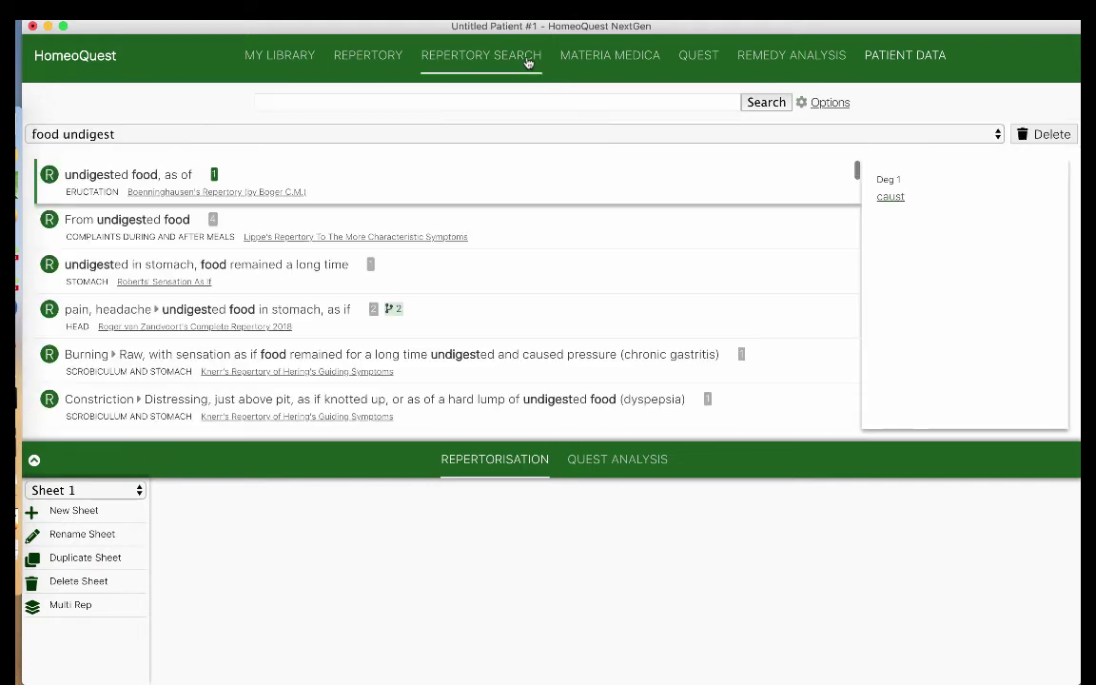
left_click(394, 96)
type("head ")
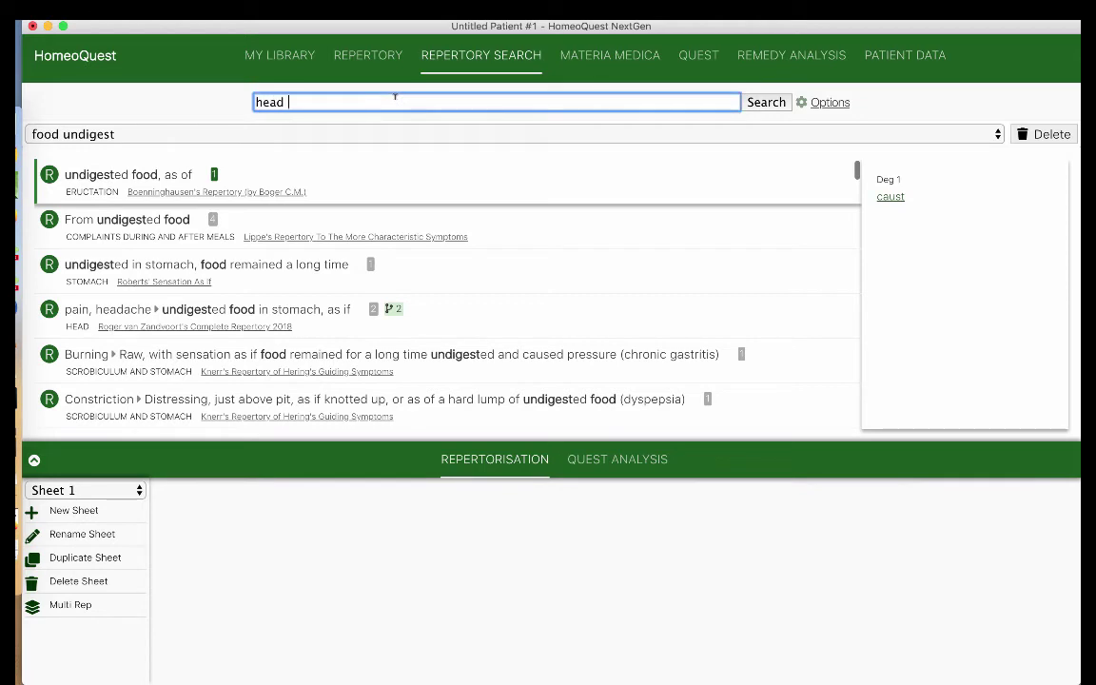
type("vacant")
key("Return")
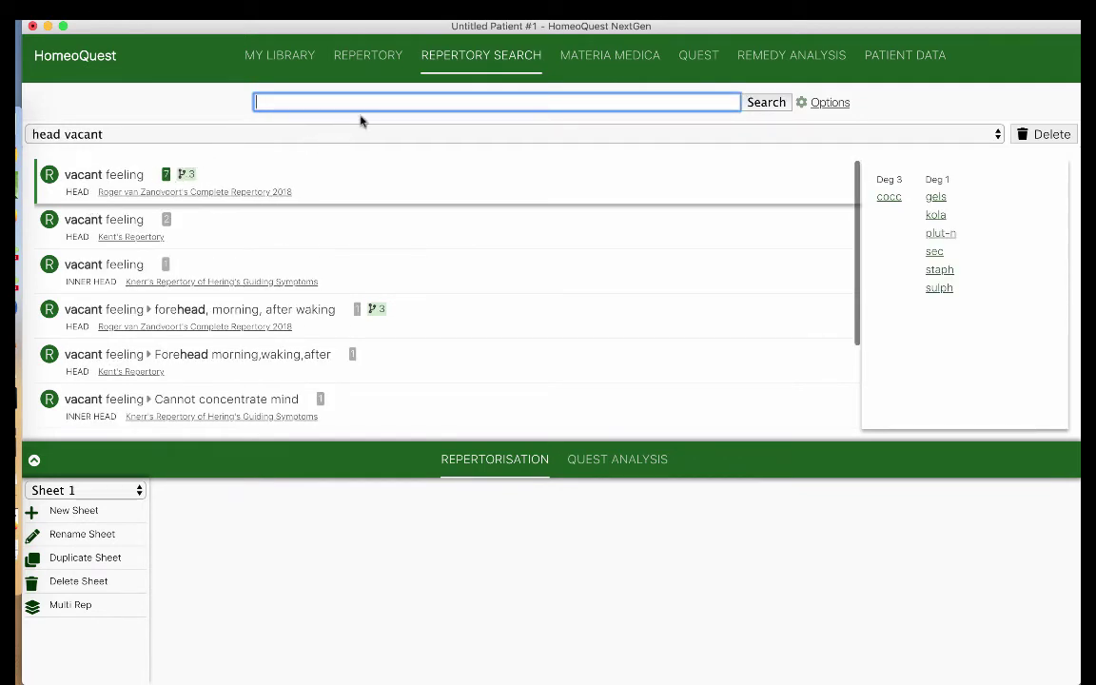
Look through all the "head vacant" rubrics and return to the start of the results
scroll(202, 292, "down", 2)
scroll(202, 293, "down", 2)
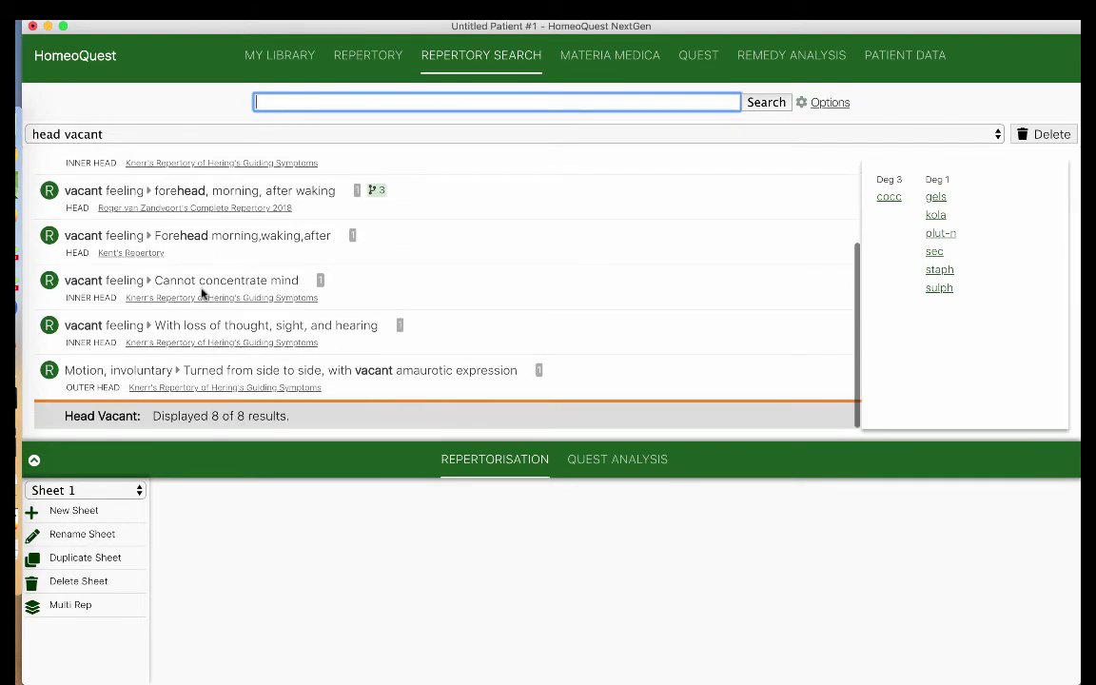
scroll(201, 288, "up", 4)
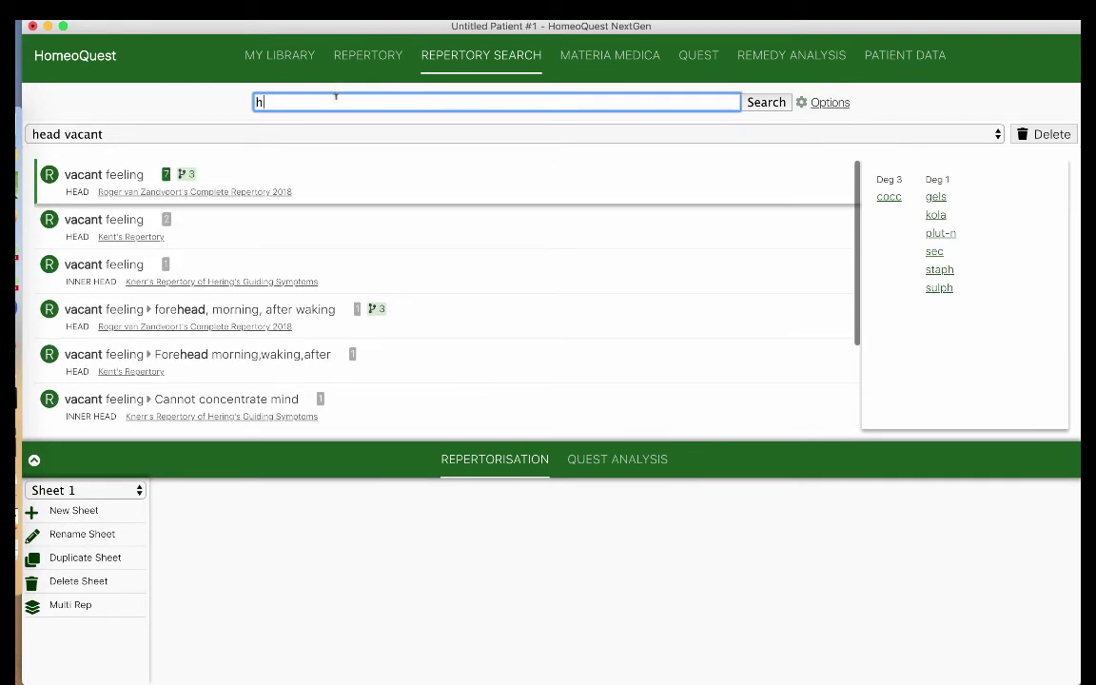
Search the repertories for "head hollow" and for "head confus"
type("ead hollow")
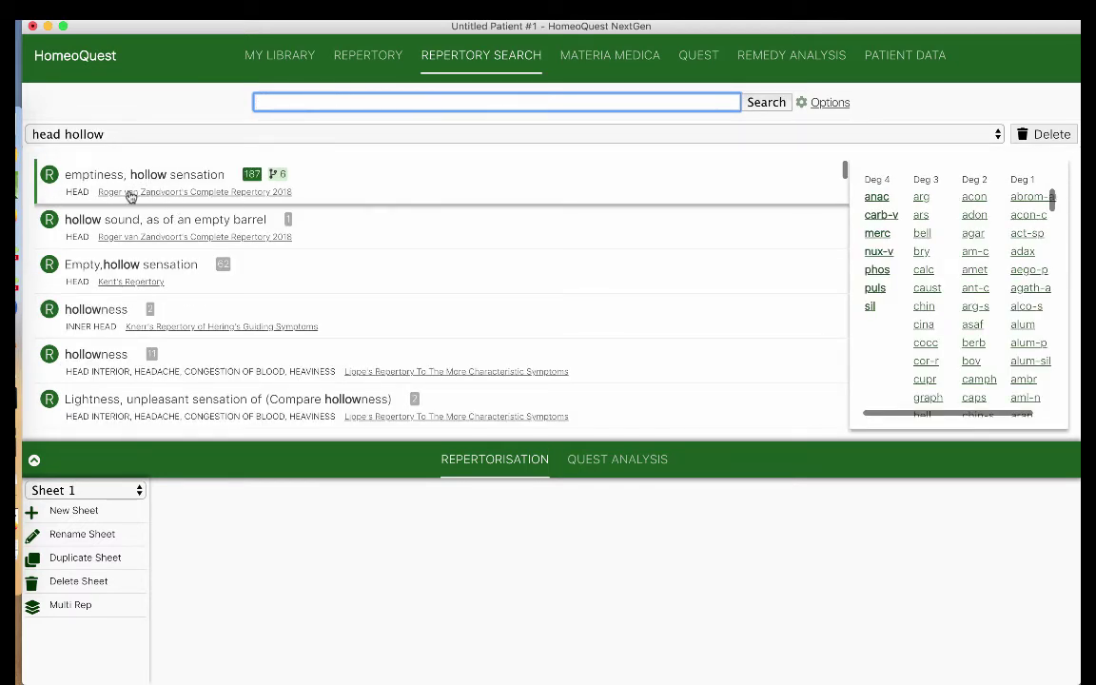
type("head confus")
key("Return")
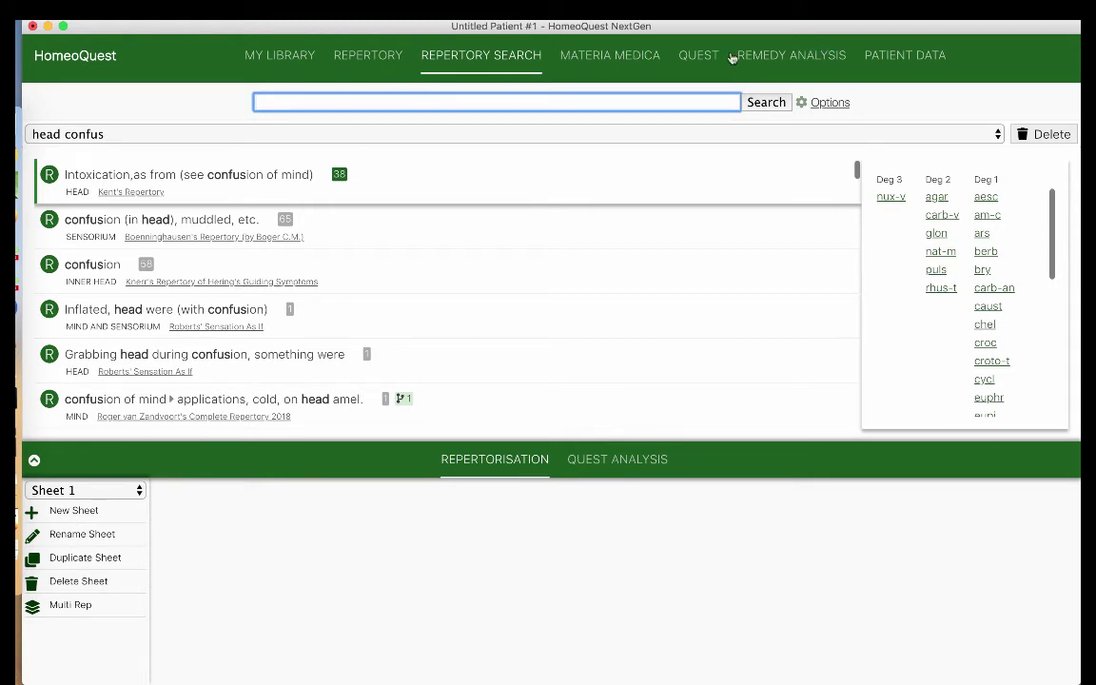
Recall the earlier "sour vomit" search results and return to the "head confus" results
left_click(399, 136)
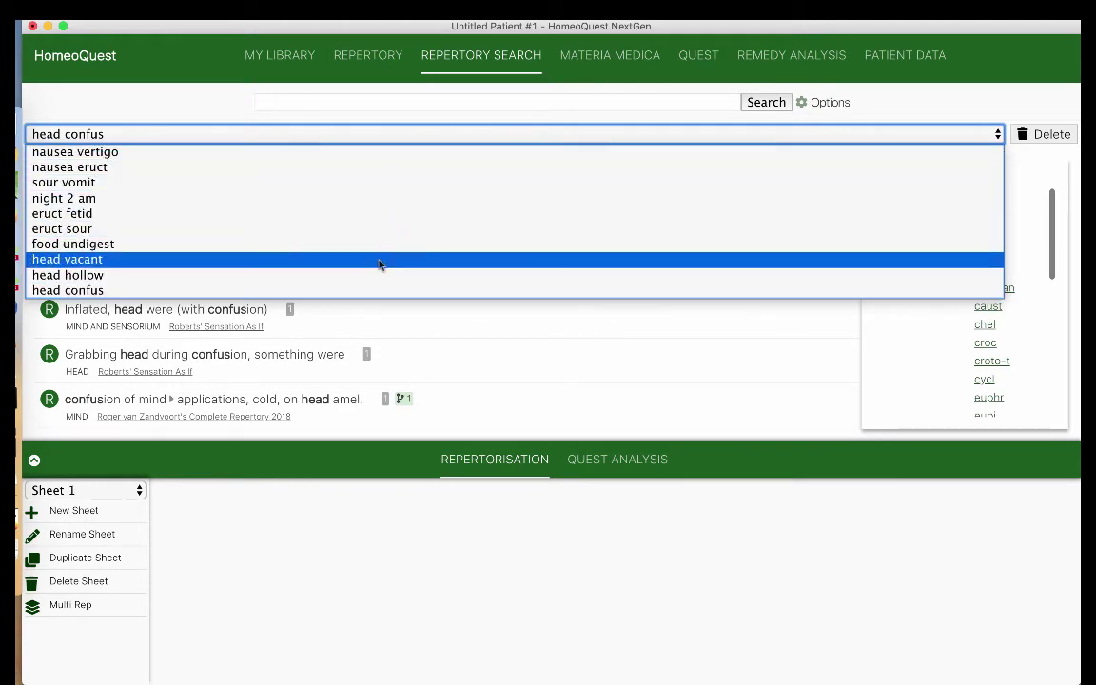
left_click(242, 185)
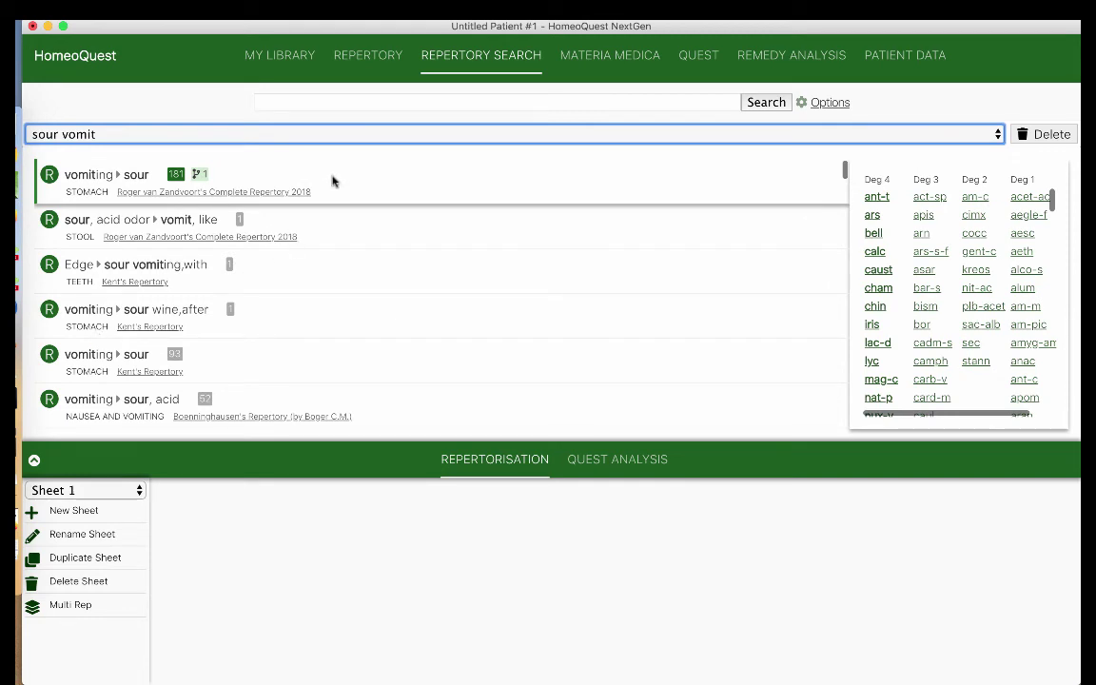
left_click(377, 135)
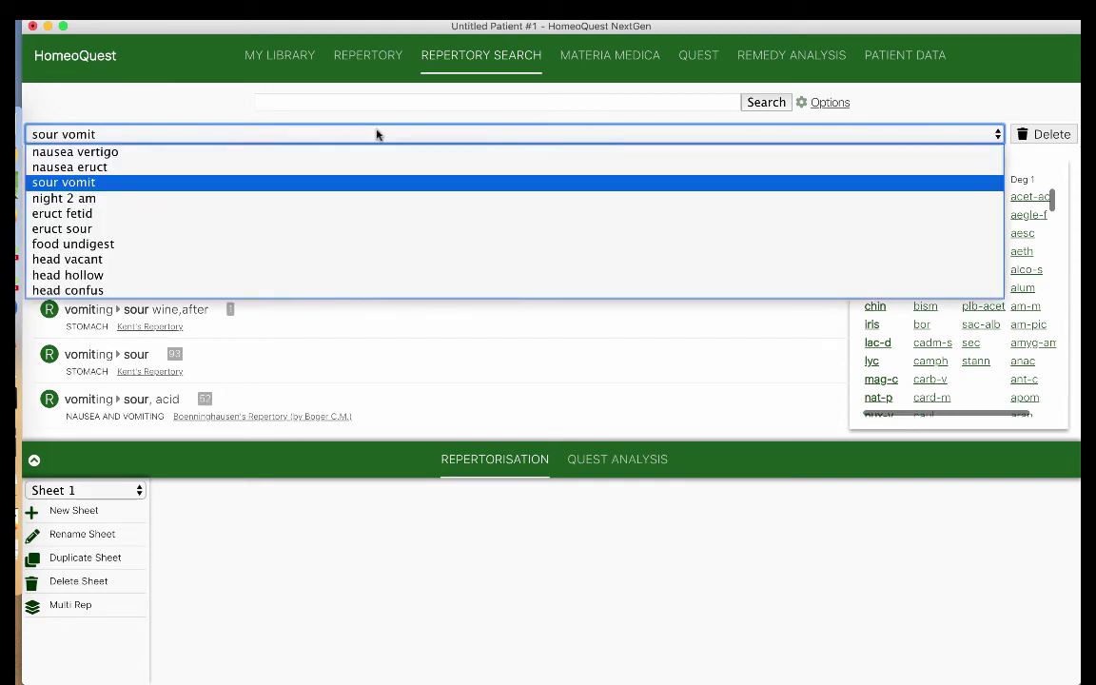
left_click(215, 291)
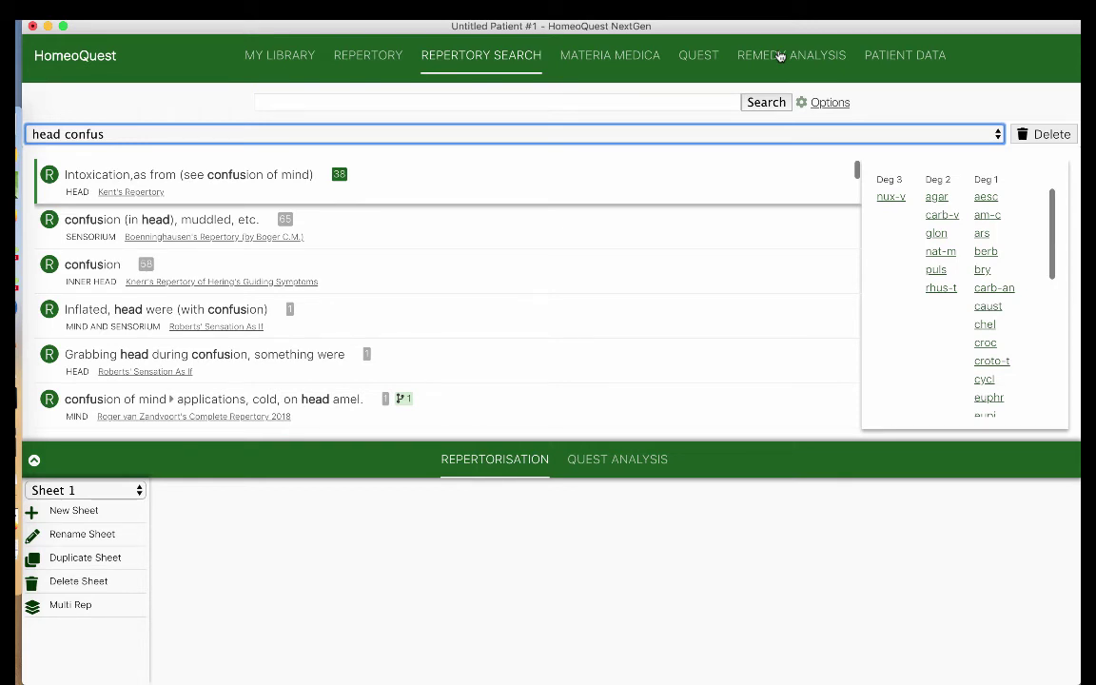
Consult the seventh symptom in the case notes and search the repertories for "noise agg" and "noise sensi"
left_click(899, 55)
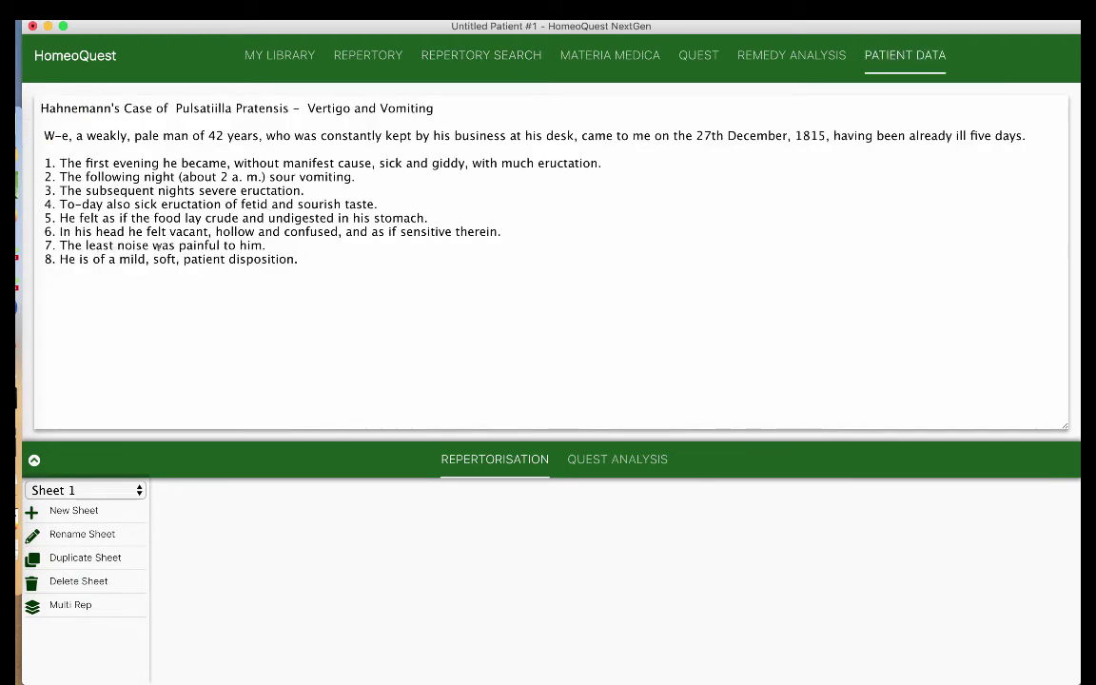
left_click(513, 60)
left_click(450, 99)
type("no")
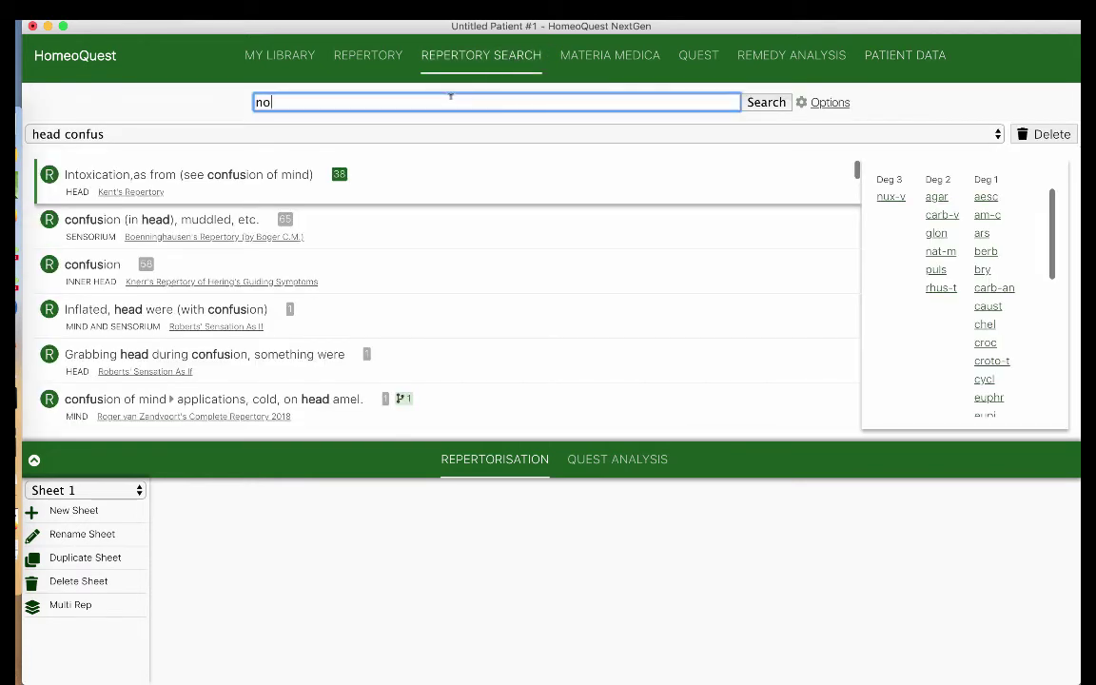
type("ise agg")
key("Return")
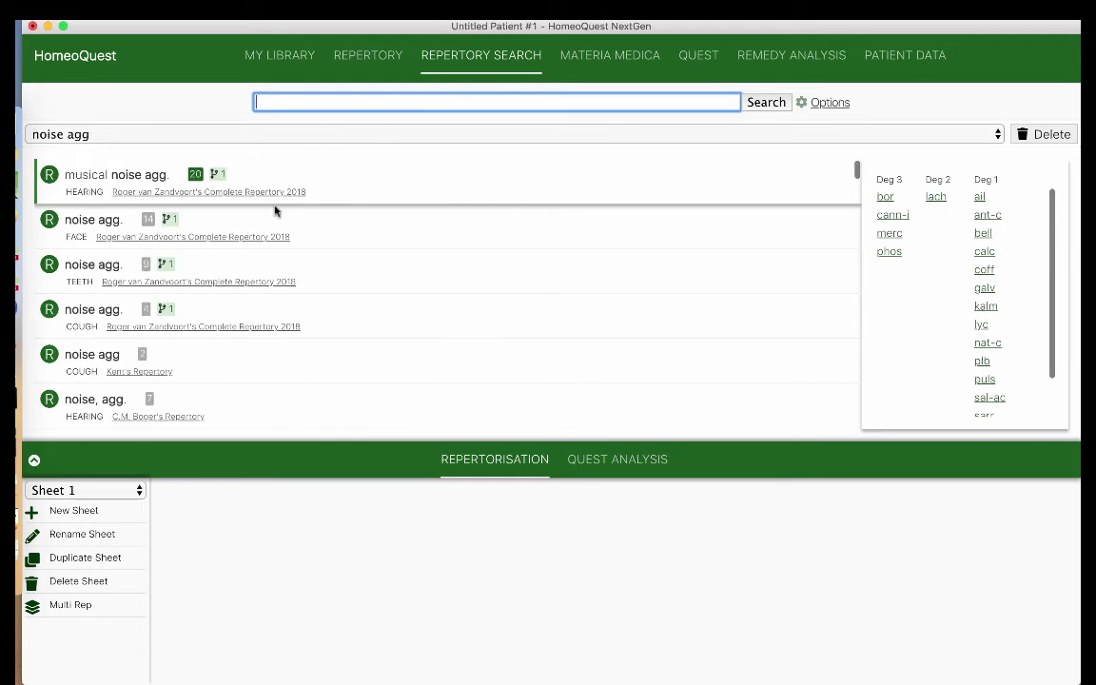
type("noise sensi")
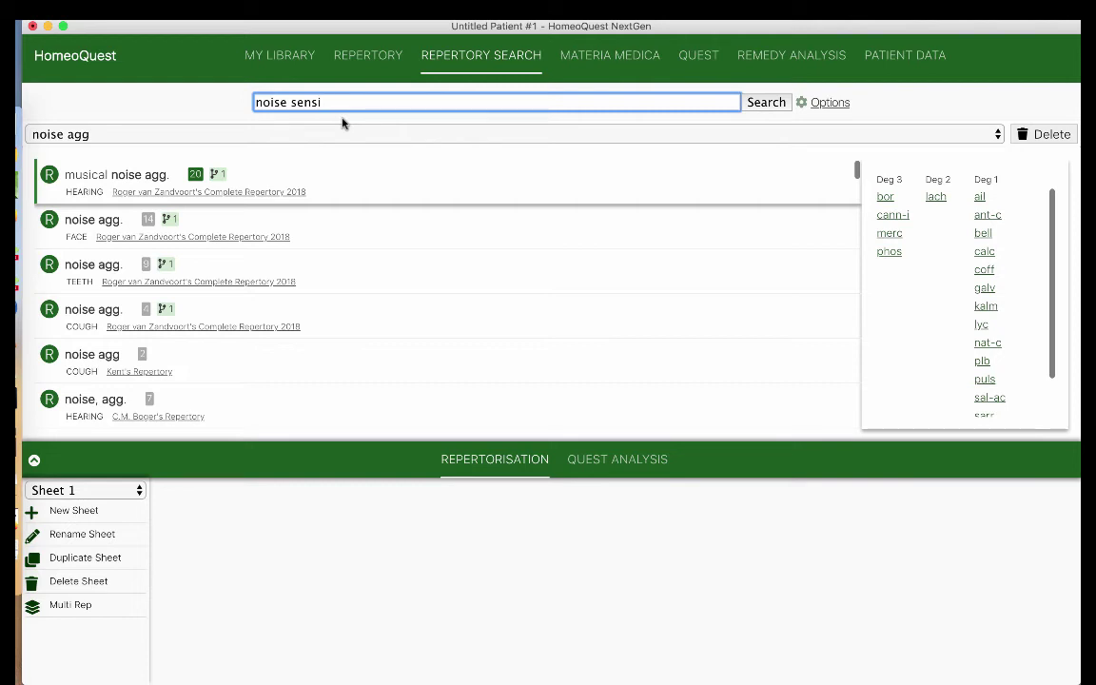
key("Return")
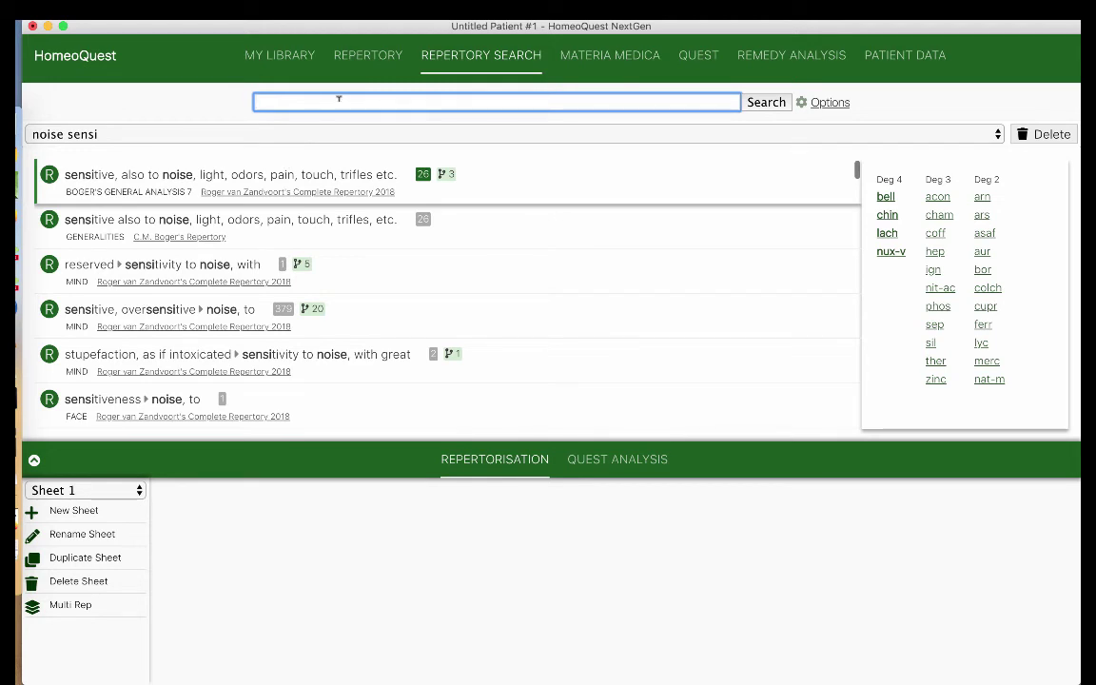
Consult the eighth symptom in the case notes and search the repertories for "mild"
left_click(899, 56)
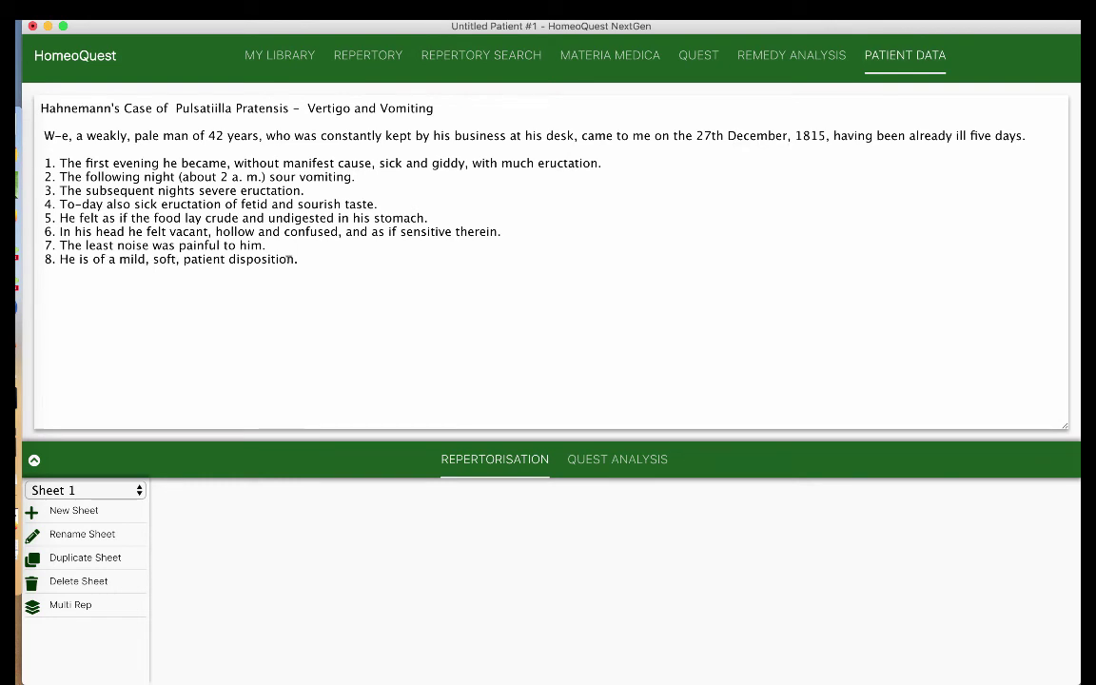
left_click(530, 55)
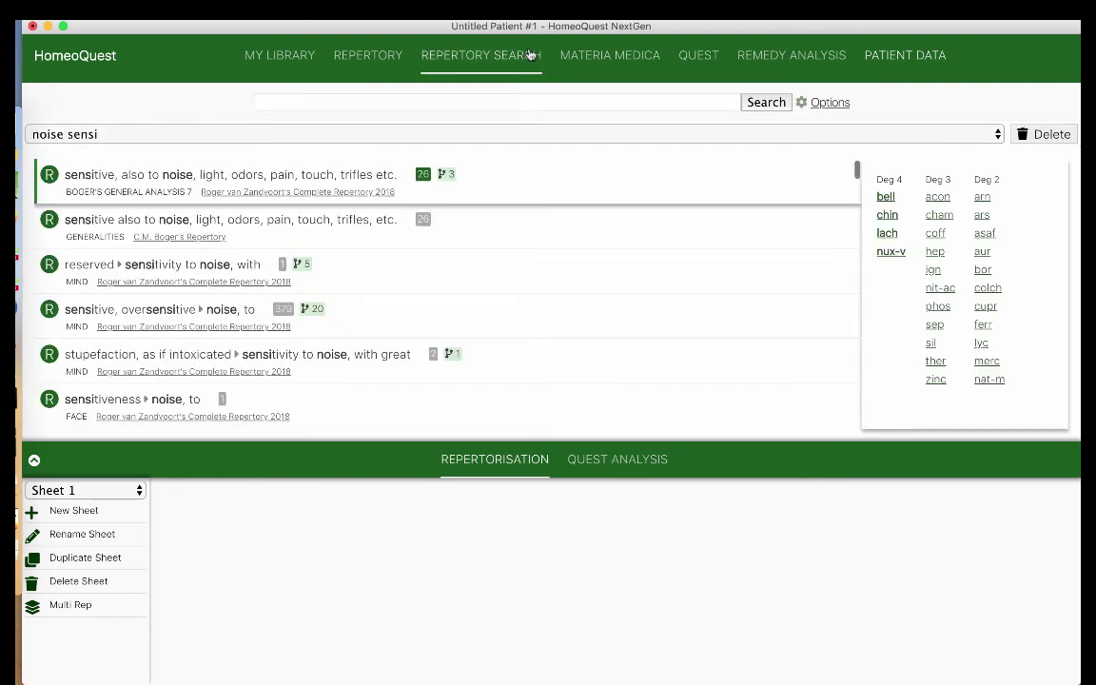
left_click(456, 95)
type("mild")
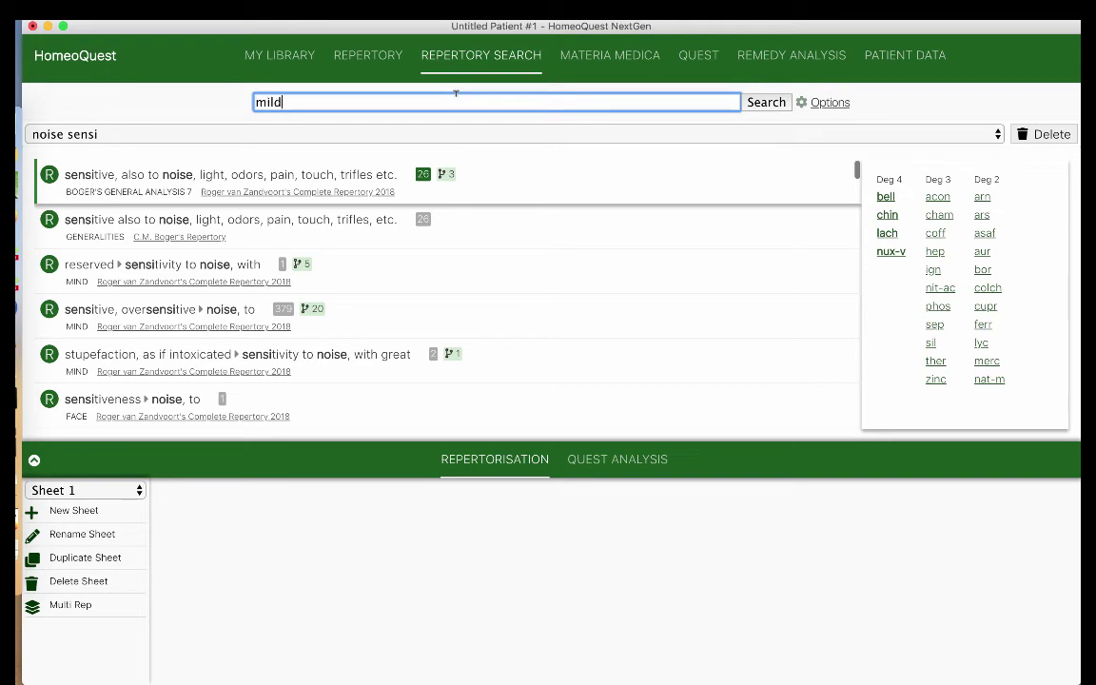
type("ness")
key("BackSpace")
key("BackSpace")
key("BackSpace")
key("BackSpace")
key("Return")
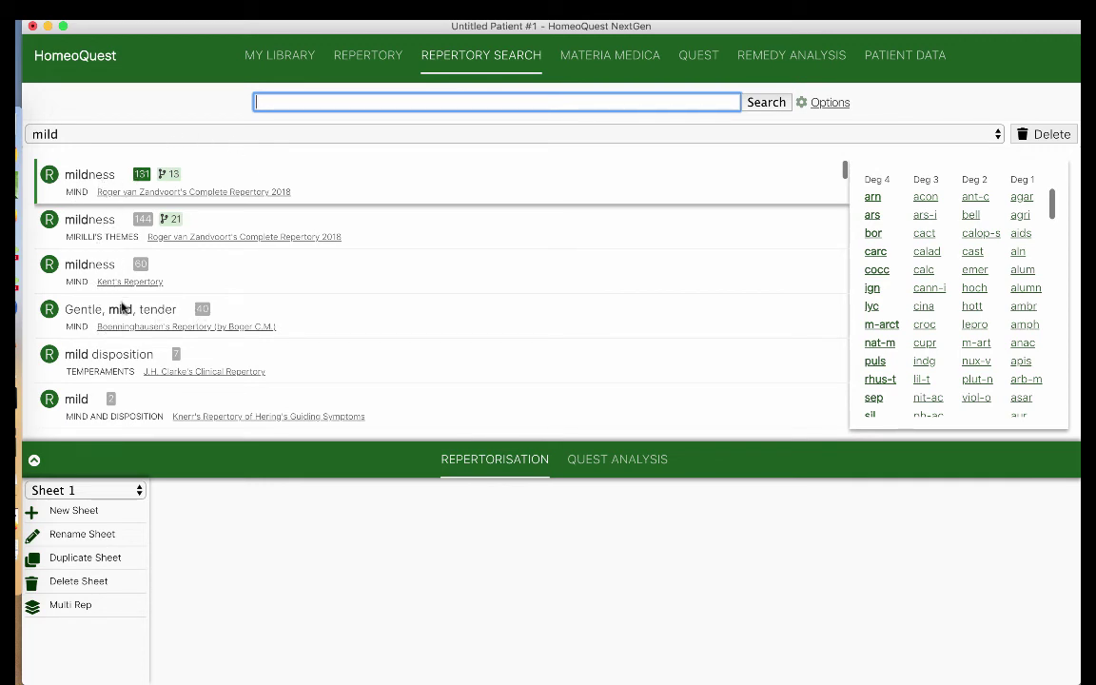
Look through the "mild" rubrics and the repertories they come from
scroll(107, 367, "down", 1)
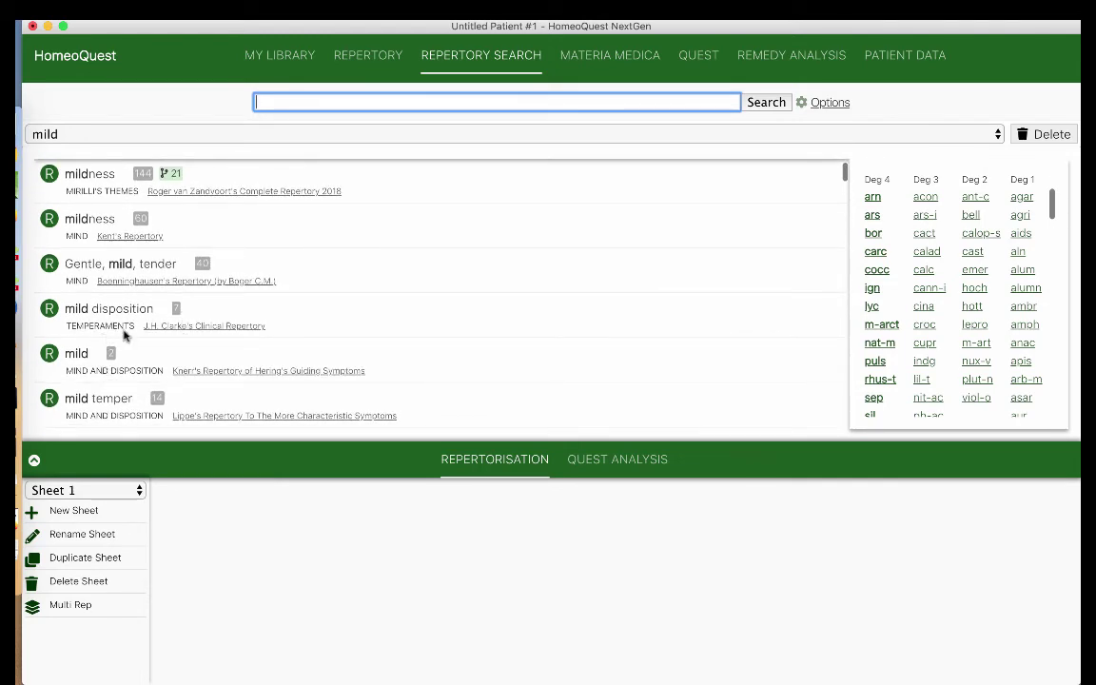
scroll(124, 335, "down", 3)
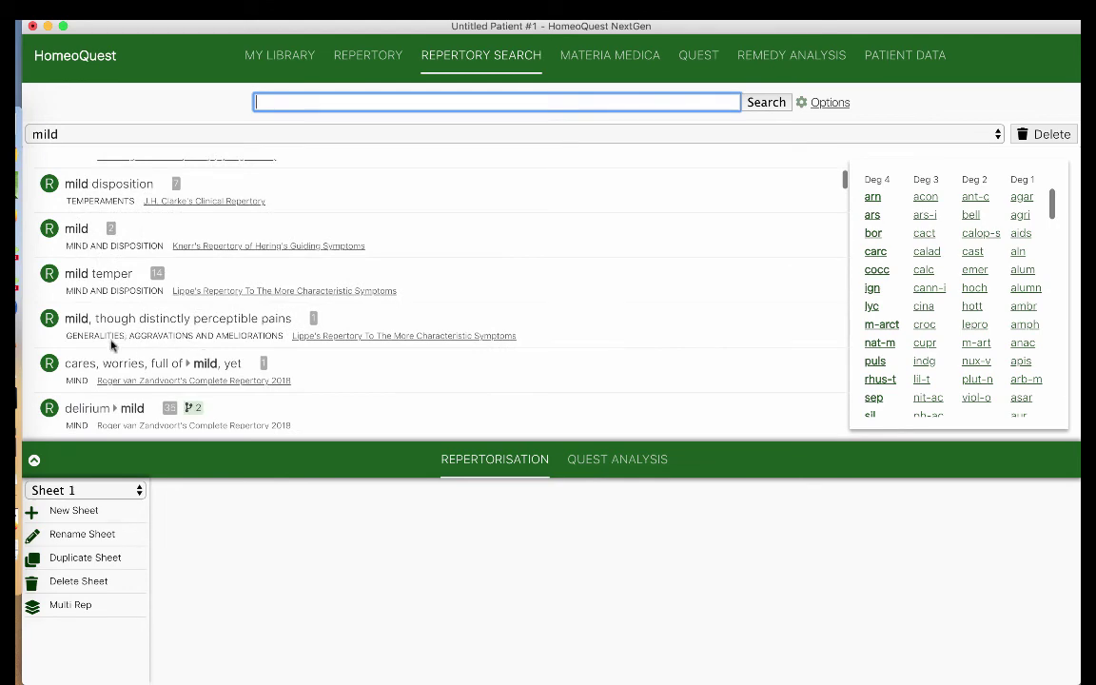
scroll(288, 381, "down", 2)
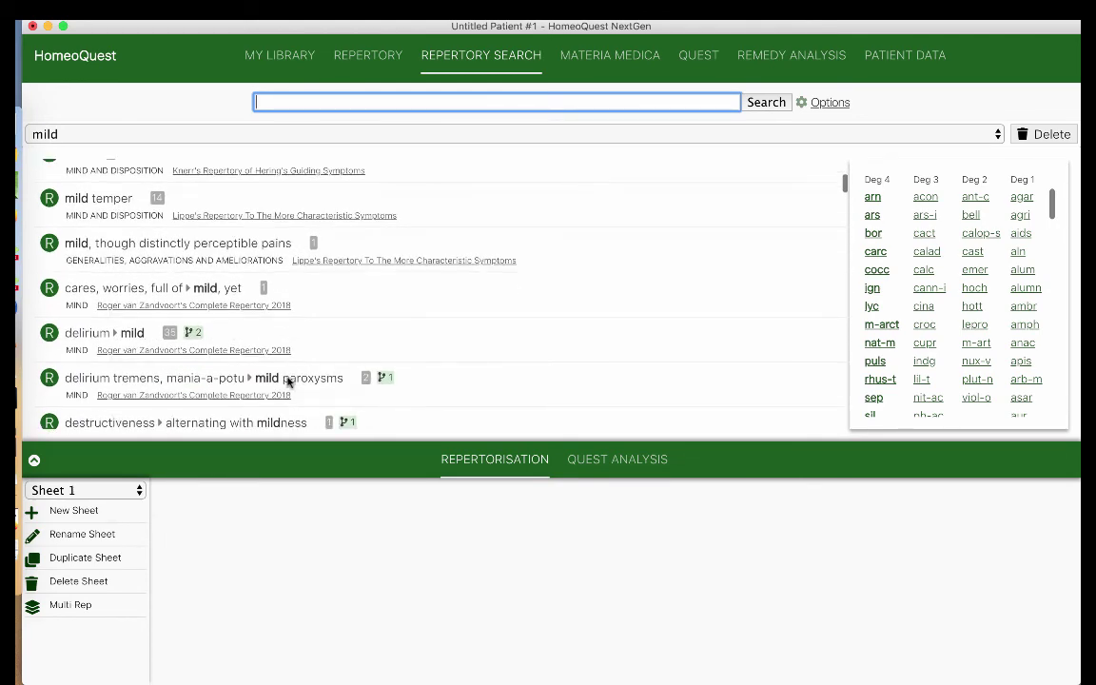
scroll(288, 380, "up", 5)
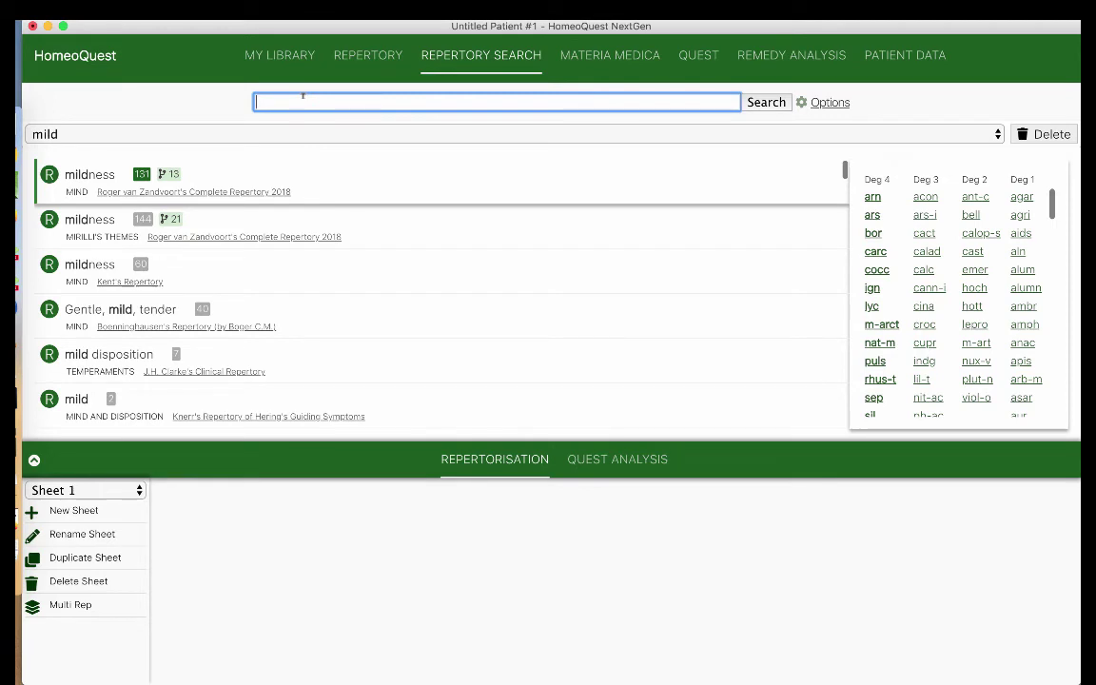
Search the repertories for "patien" and look through the matching rubrics
type("patien")
left_click(771, 103)
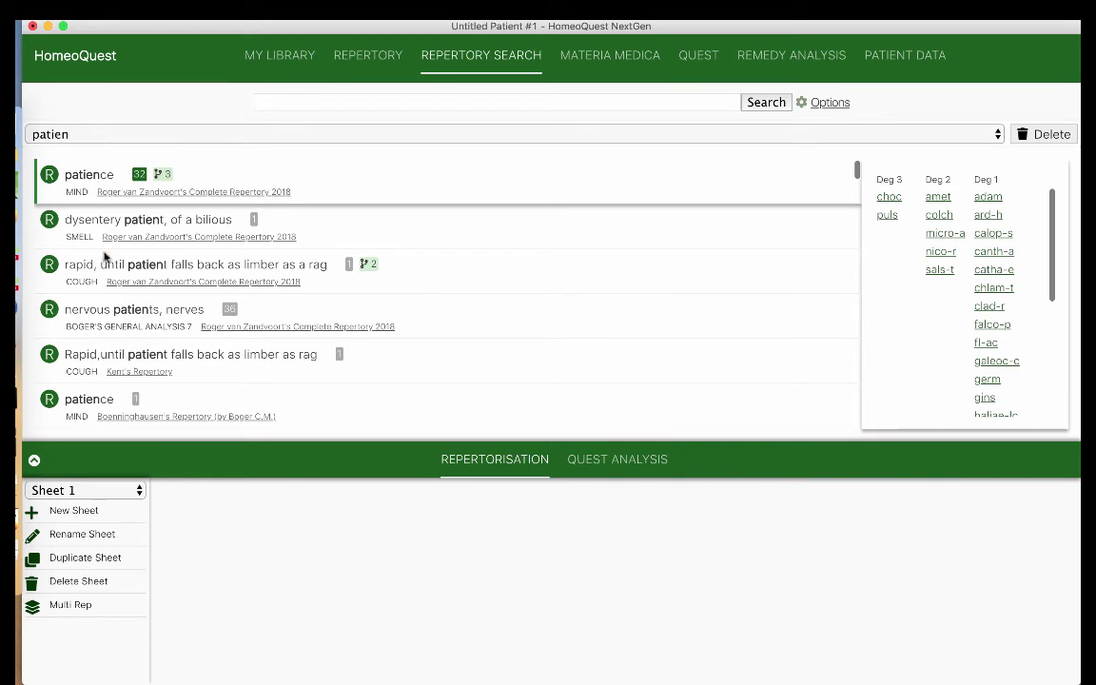
scroll(100, 381, "down", 1)
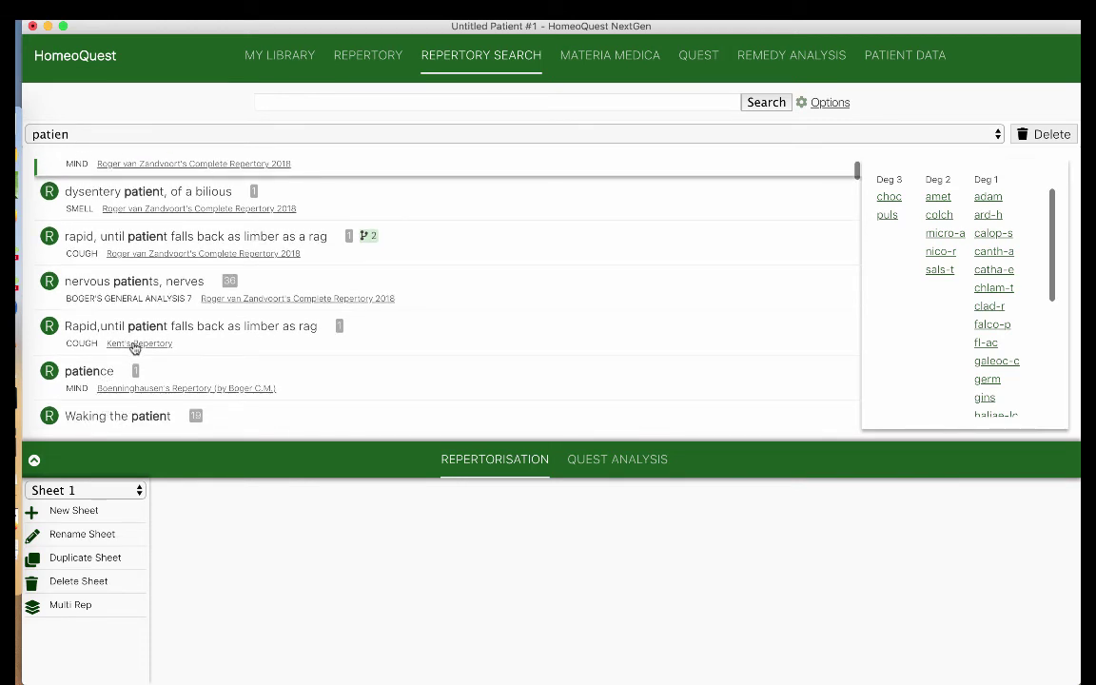
Review the case notes against the list of saved searches and return to the first "patien" rubric
left_click(902, 55)
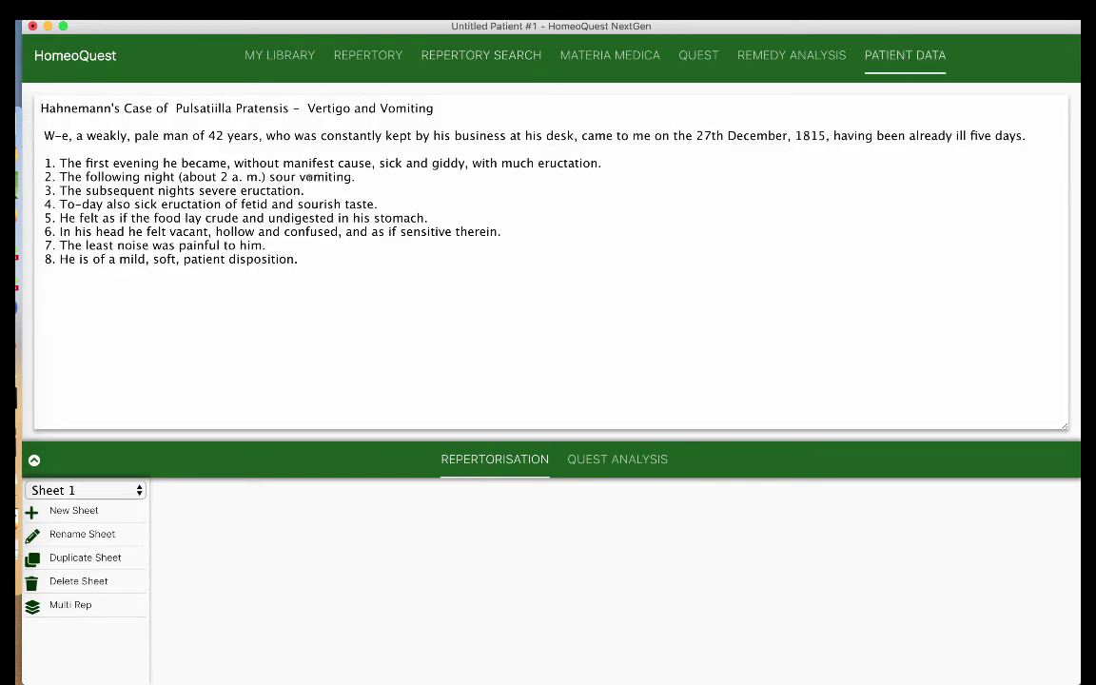
left_click(531, 59)
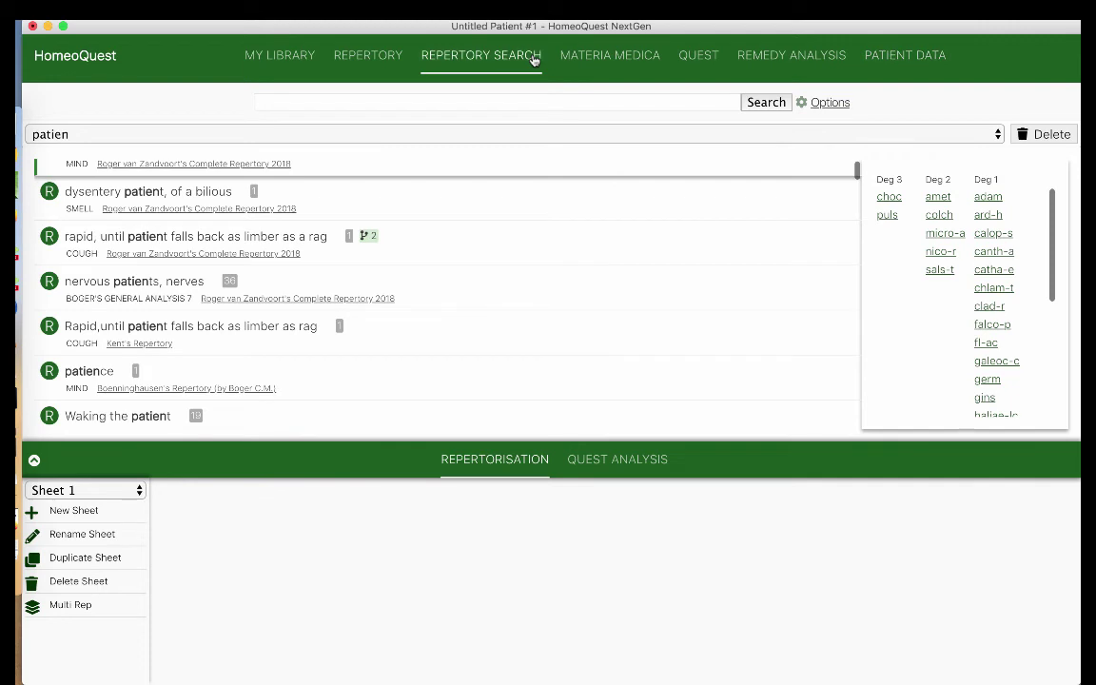
left_click(305, 134)
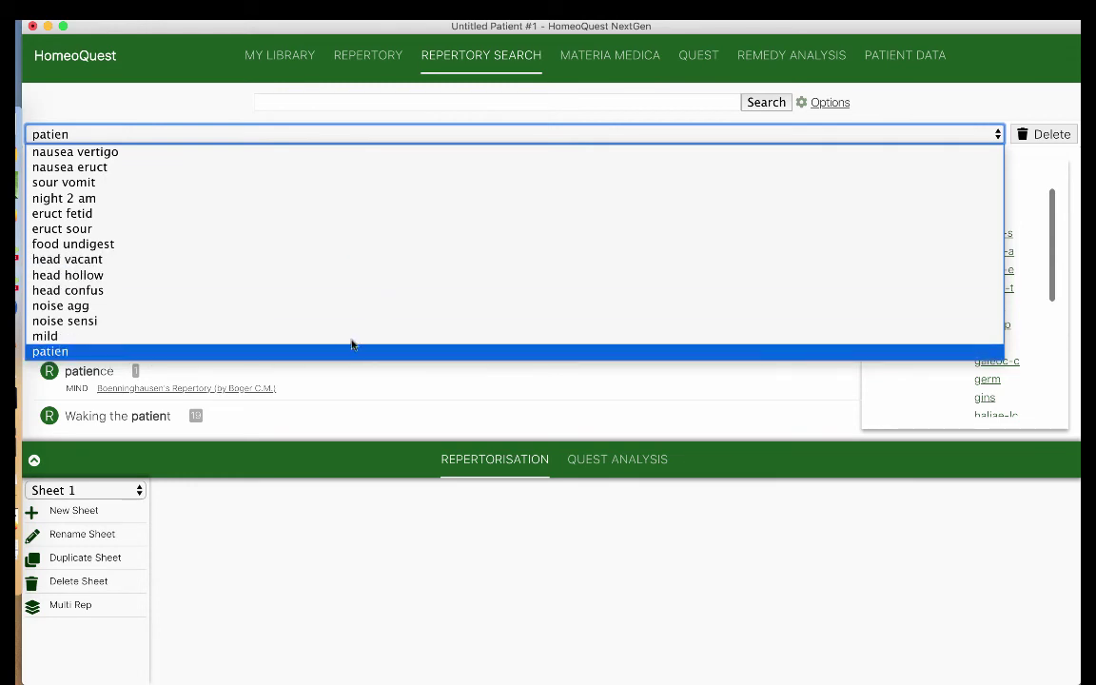
left_click(372, 376)
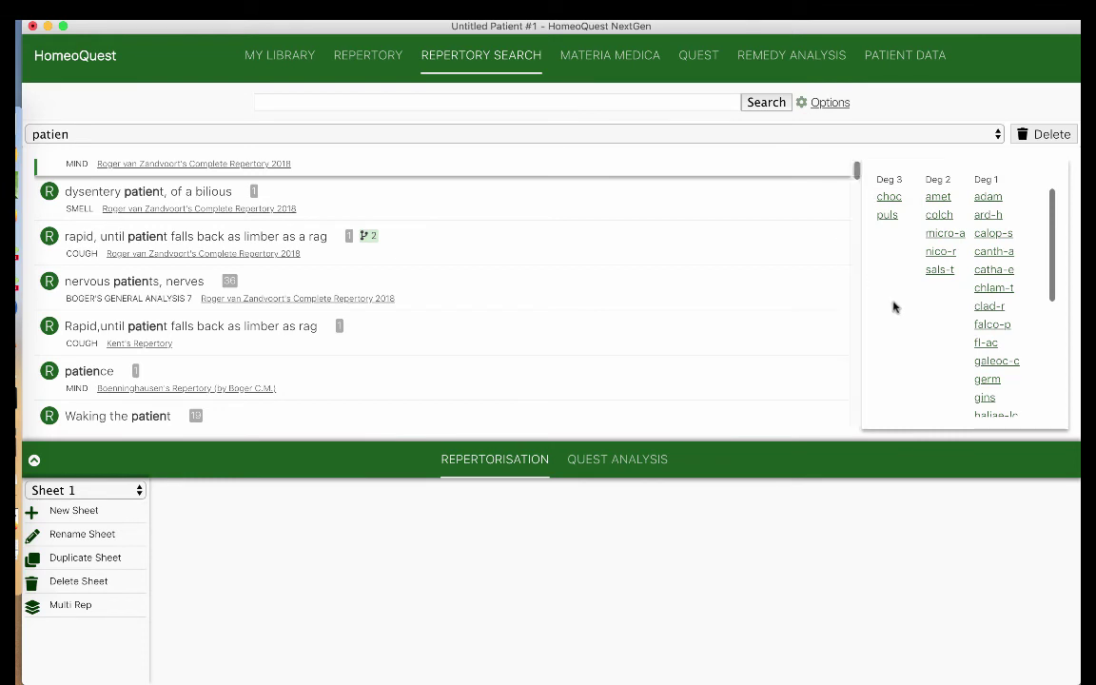
scroll(237, 202, "up", 1)
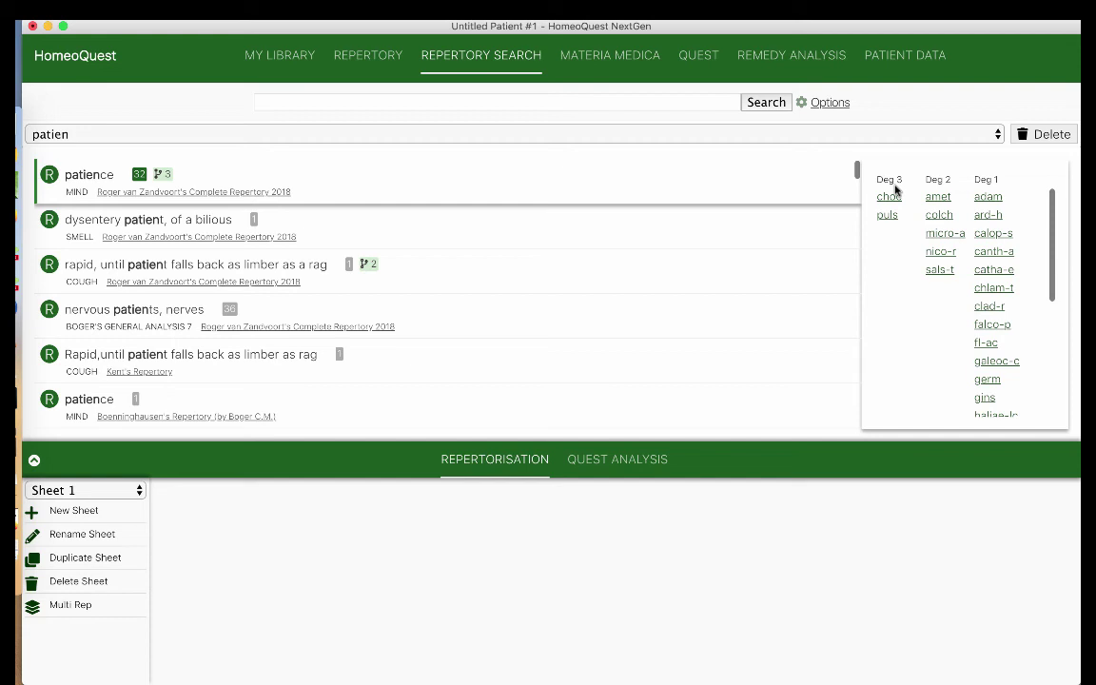
Limit the repertory search to Boenninghausen's Repertory (by Boger C.M.), C.M. Boger's Repertory and J.H. Clarke's Clinical Repertory
left_click(833, 104)
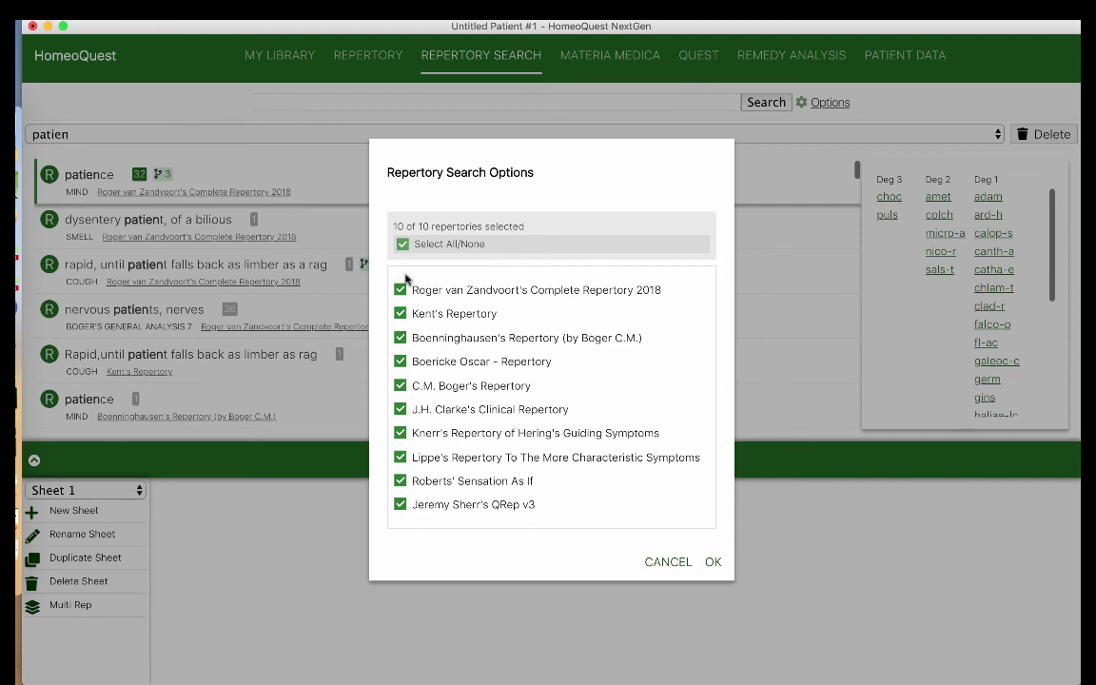
left_click(400, 313)
left_click(400, 362)
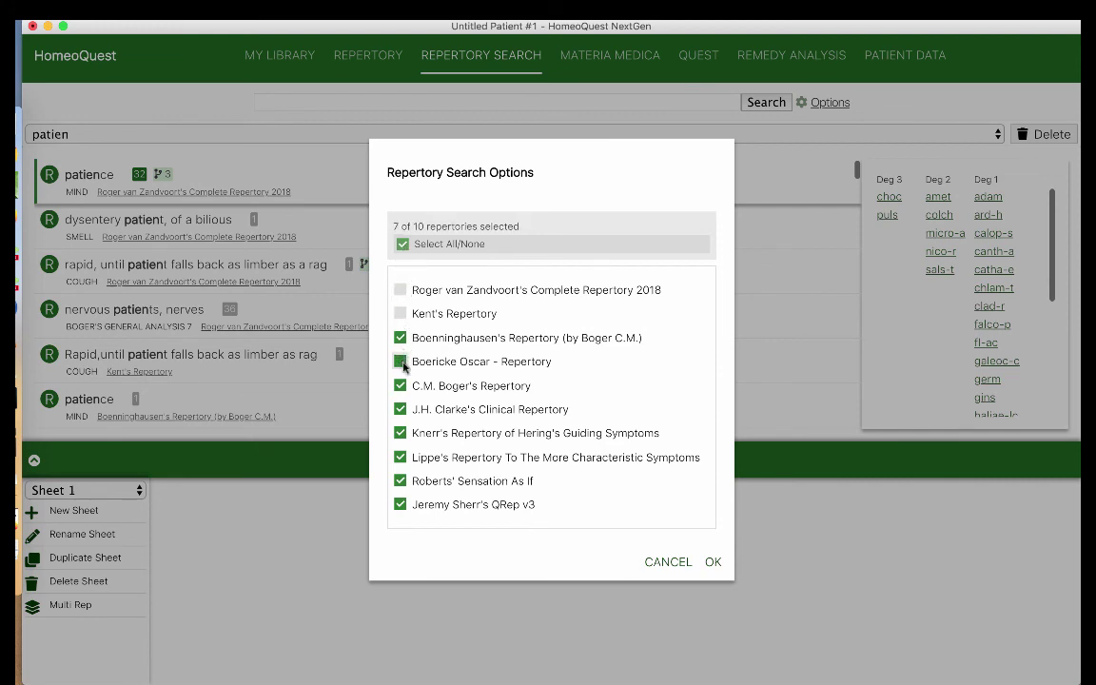
left_click(400, 385)
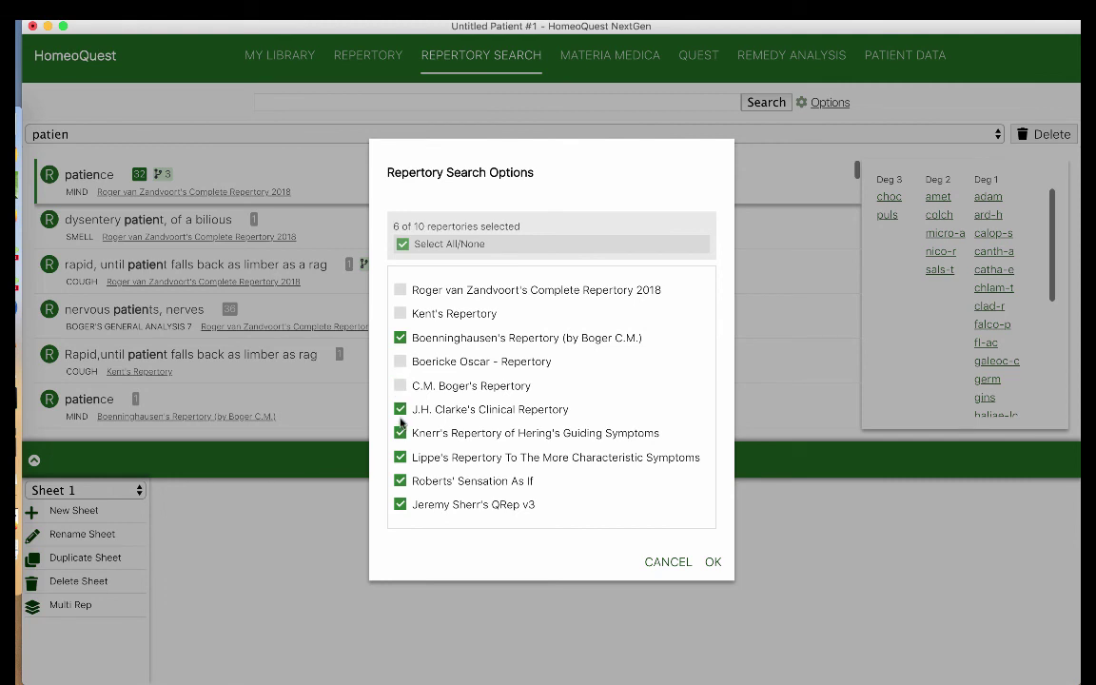
left_click(401, 434)
left_click(400, 458)
left_click(401, 482)
left_click(400, 505)
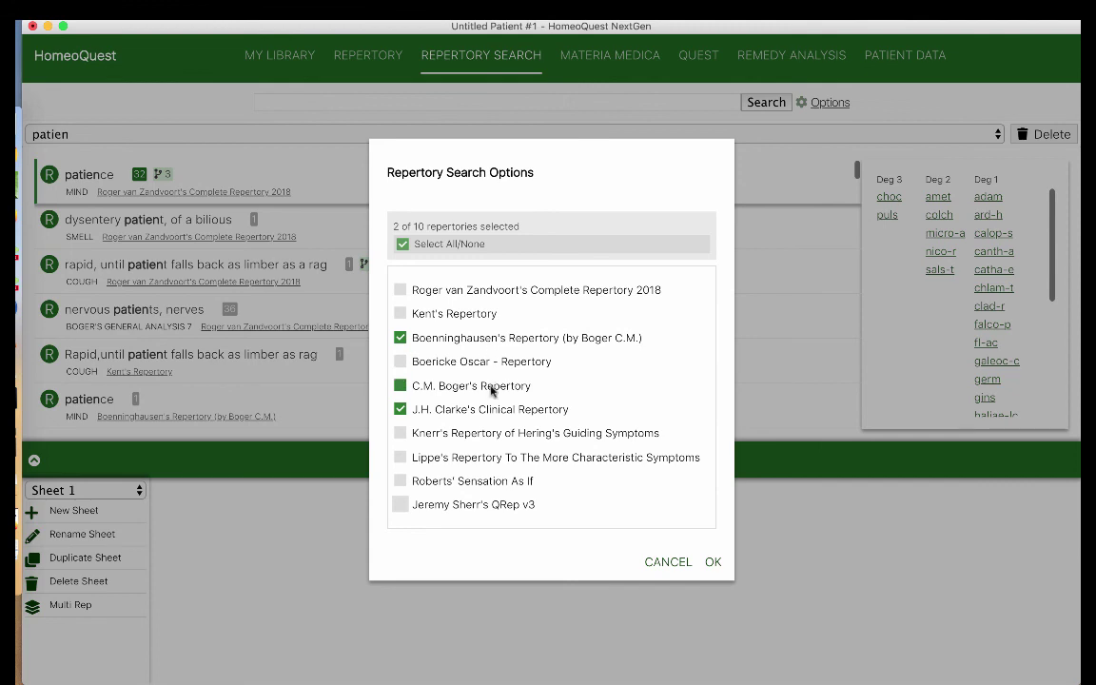
left_click(712, 562)
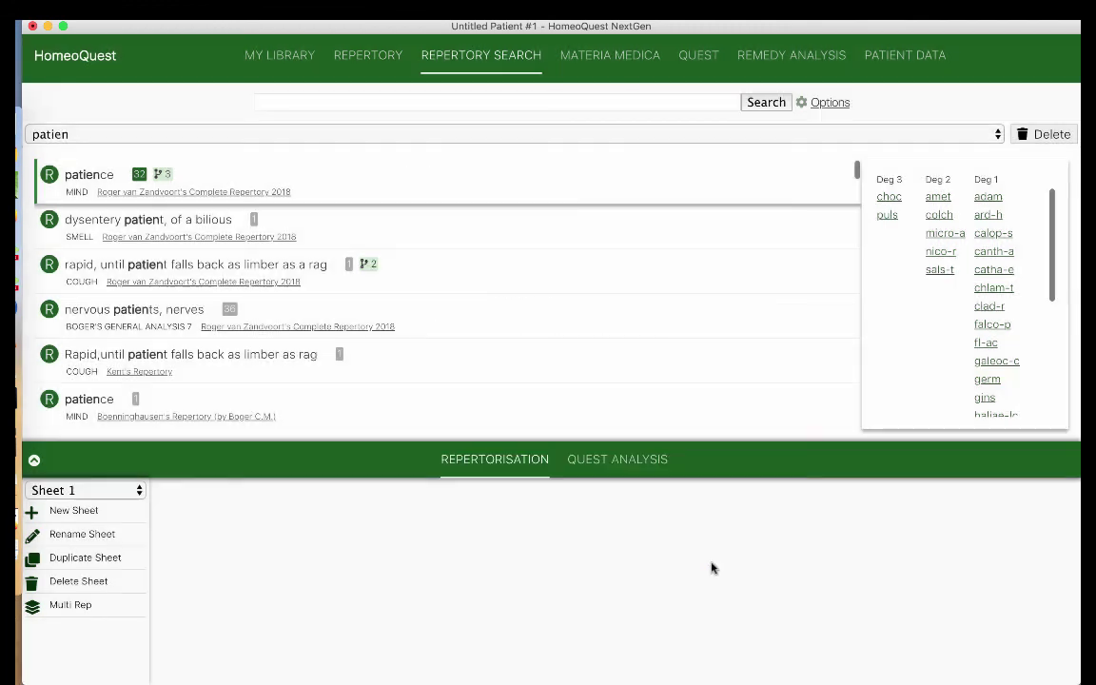
Search the selected repertories for "eruct"
left_click(456, 100)
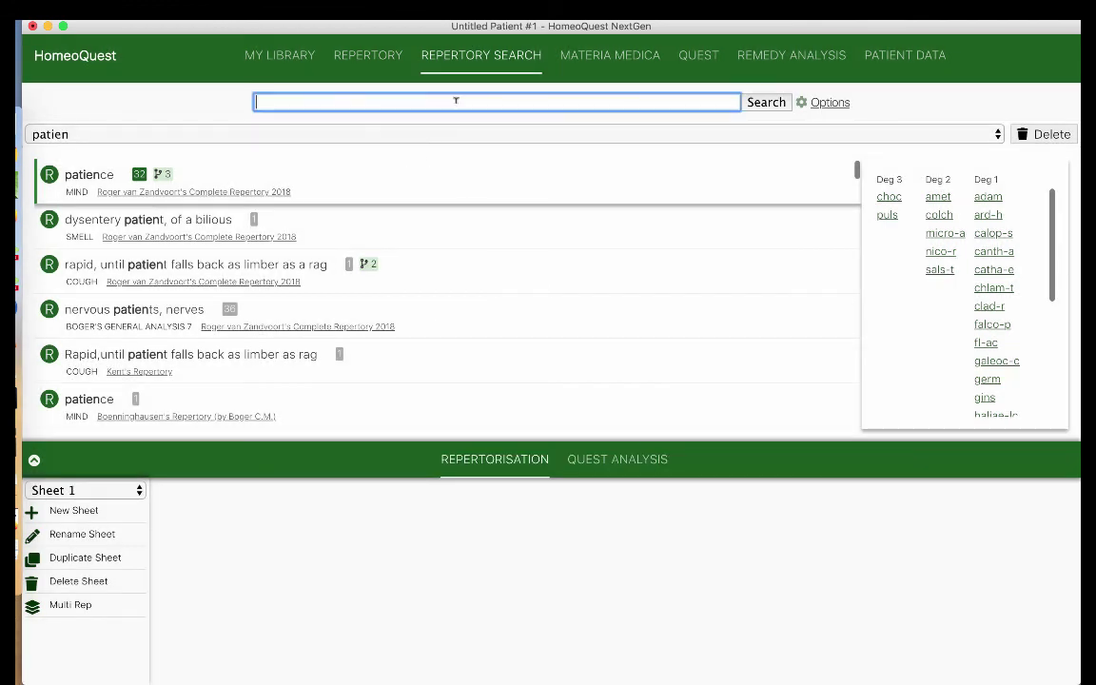
type("eruct")
key("Return")
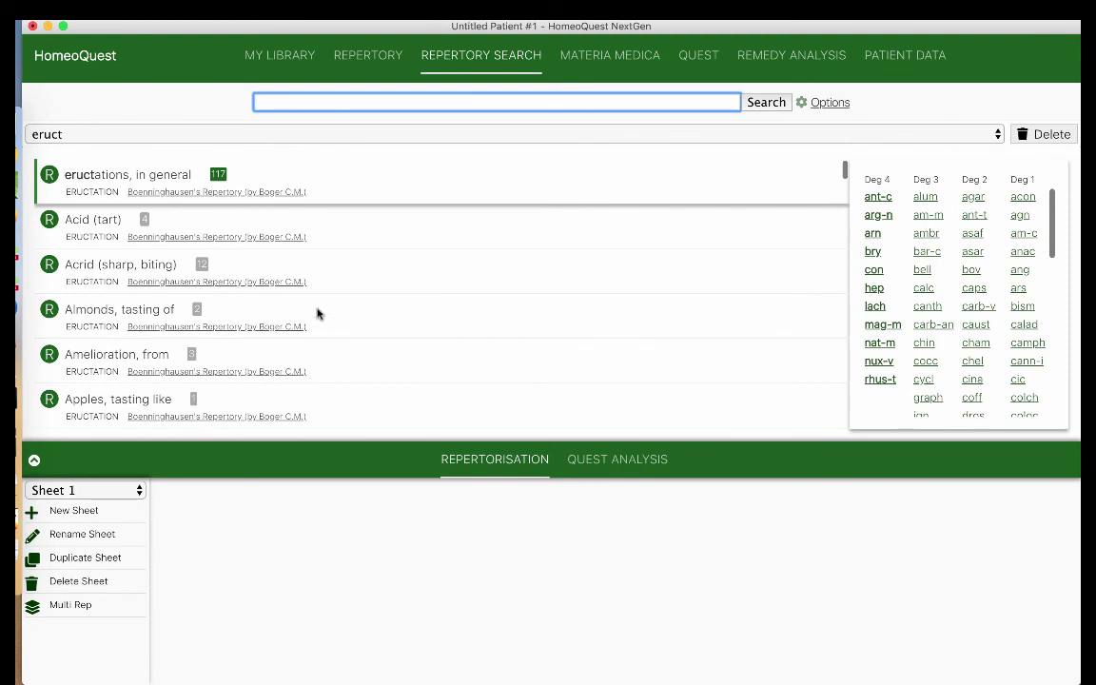
Look through the rubrics matching "eruct" across the selected repertories for ones that fit the case's eructation symptom
scroll(273, 201, "down", 10)
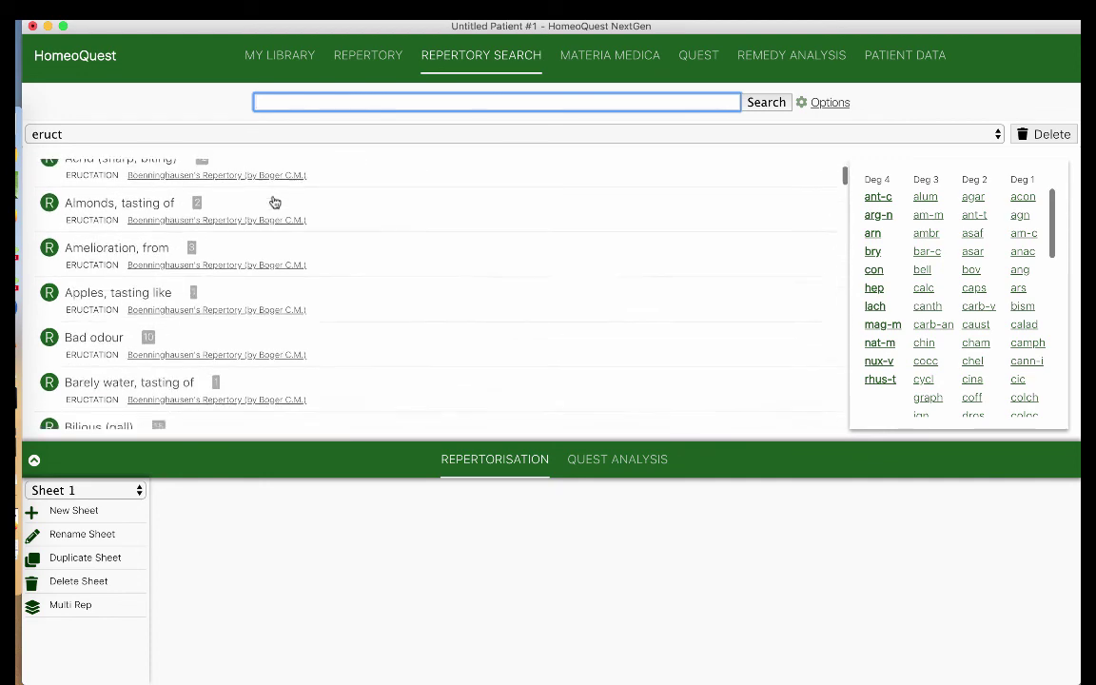
scroll(273, 200, "up", 2)
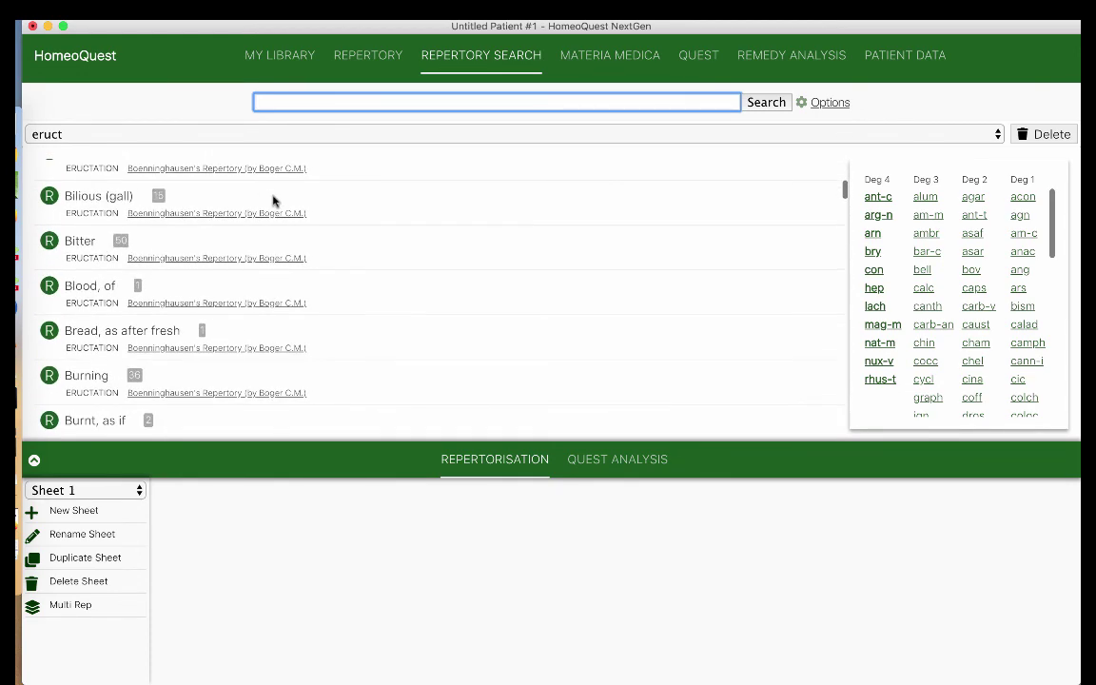
scroll(273, 200, "down", 6)
scroll(273, 201, "down", 8)
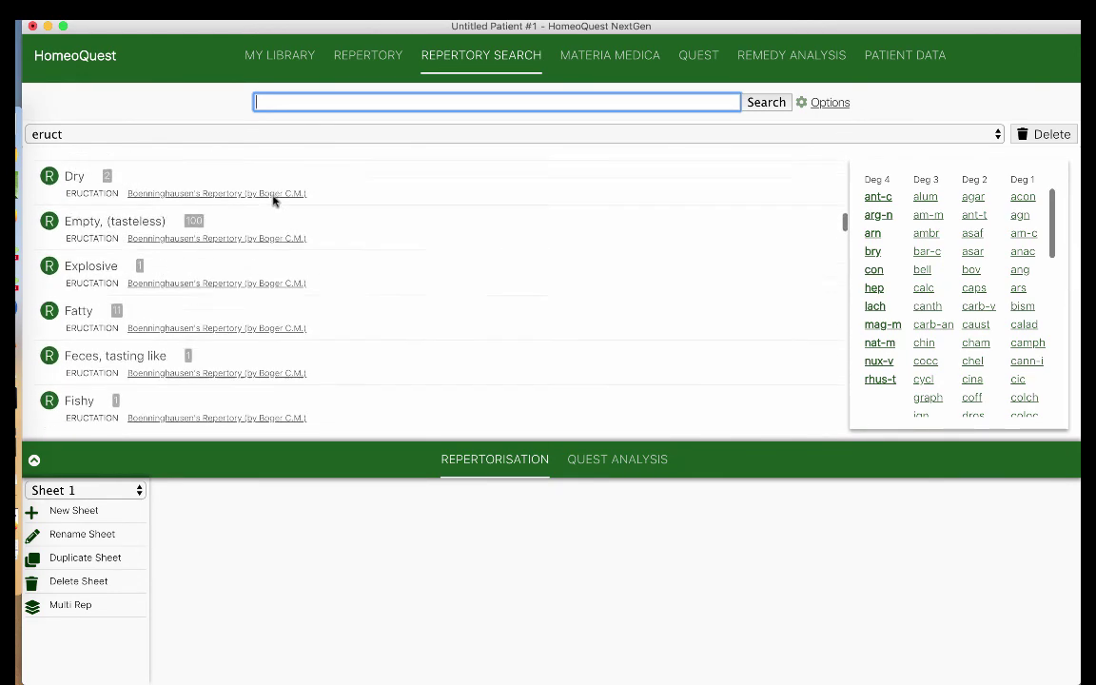
scroll(274, 201, "down", 10)
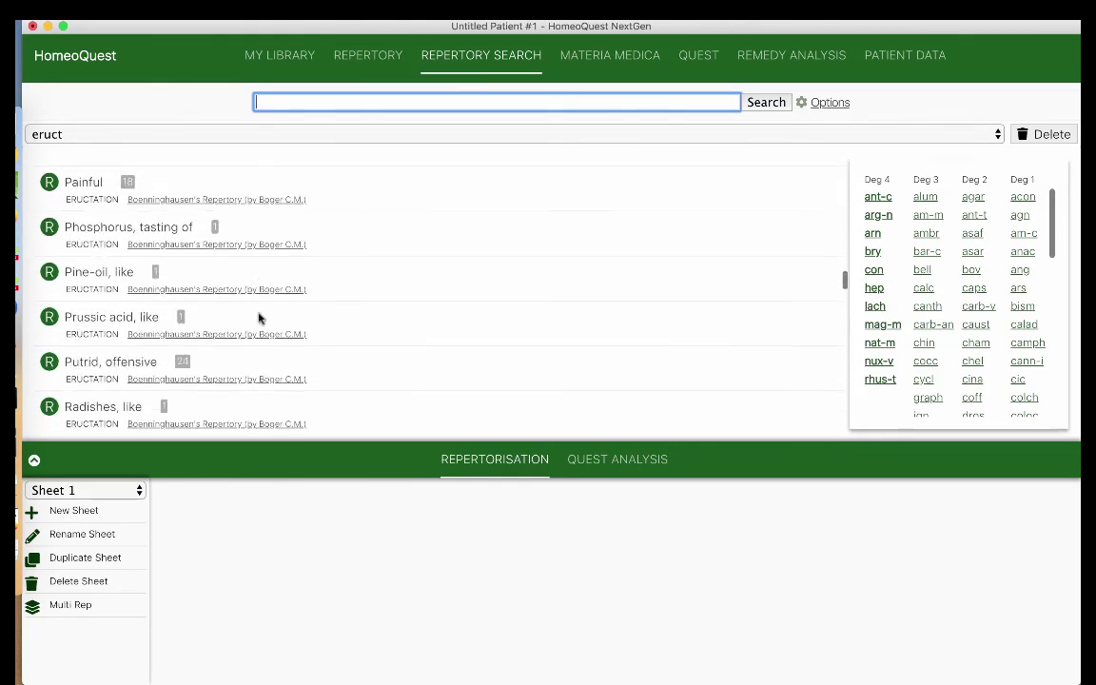
scroll(260, 317, "down", 5)
scroll(260, 317, "down", 5)
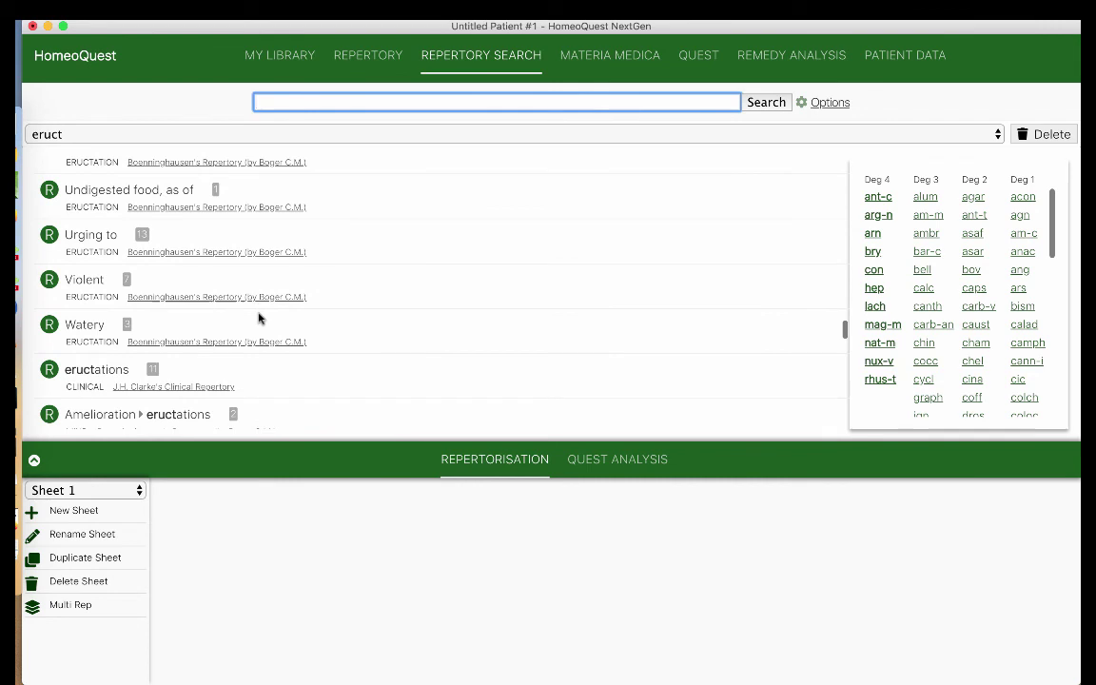
scroll(259, 317, "down", 2)
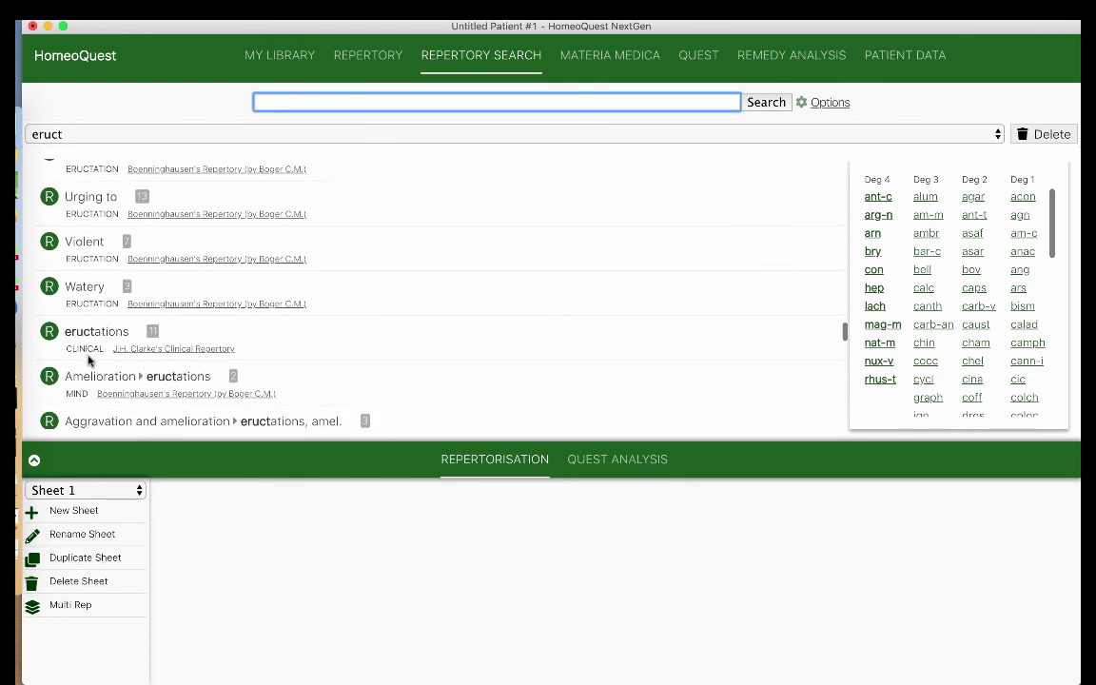
scroll(186, 377, "down", 3)
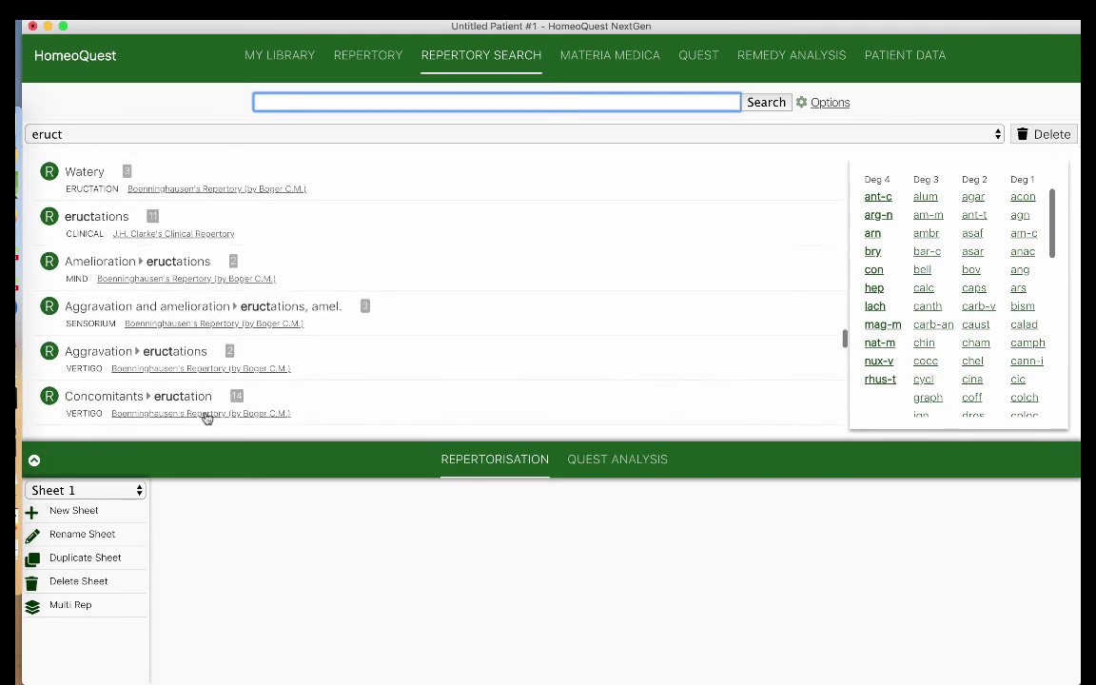
scroll(205, 418, "down", 7)
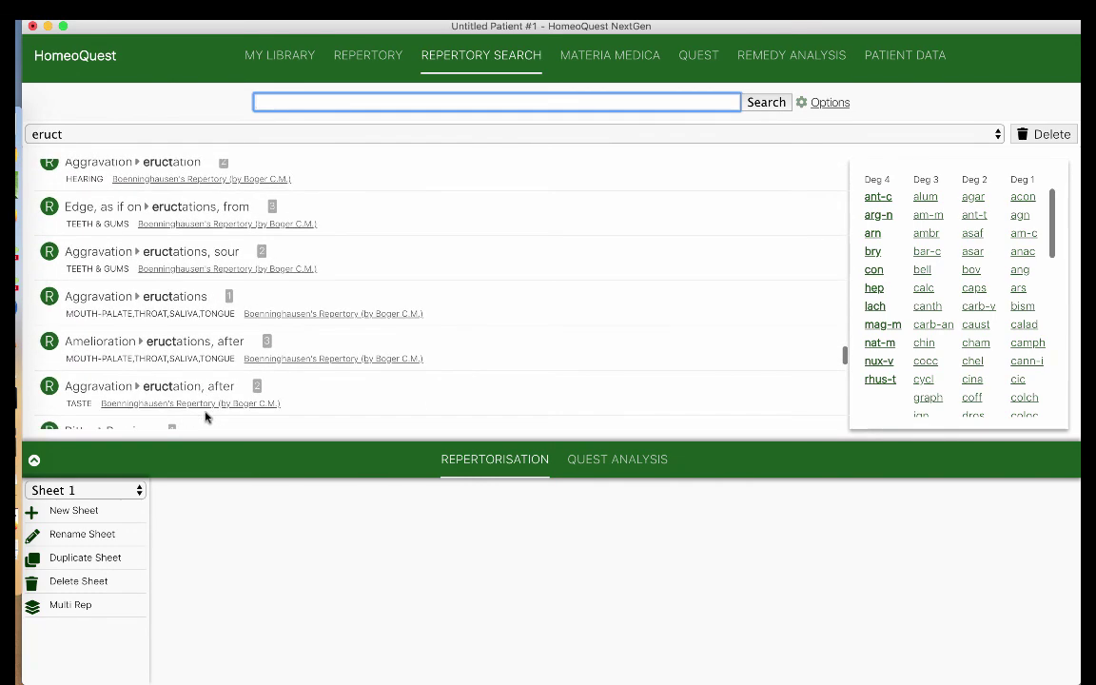